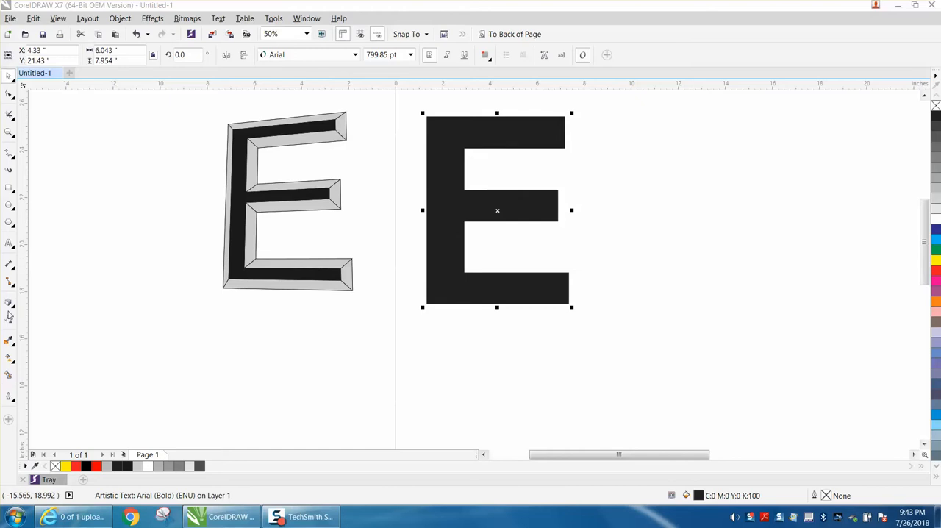
Extrude the solid black letter E with the vanishing point at its center.
{"action": "left_click", "coordinate": [12, 312]}
{"action": "left_click", "coordinate": [40, 364]}
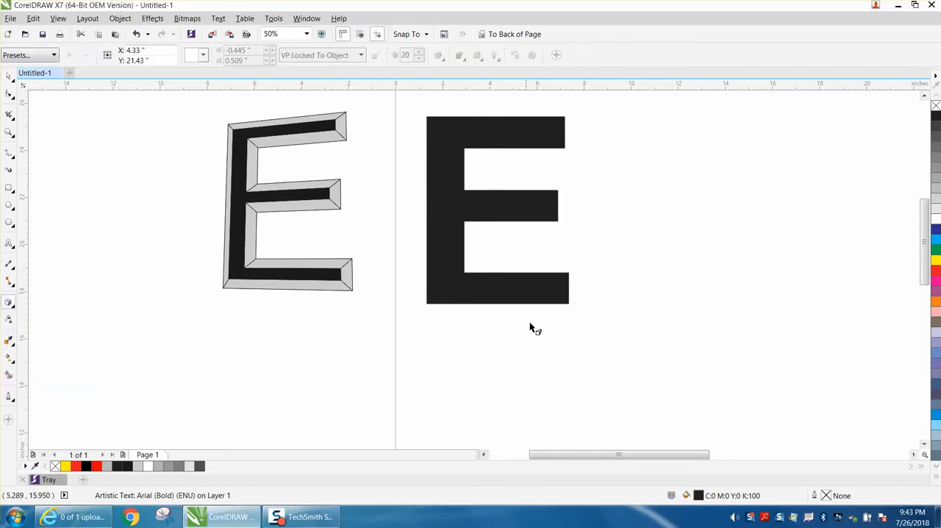
{"action": "left_click_drag", "start_coordinate": [515, 217], "coordinate": [497, 210]}
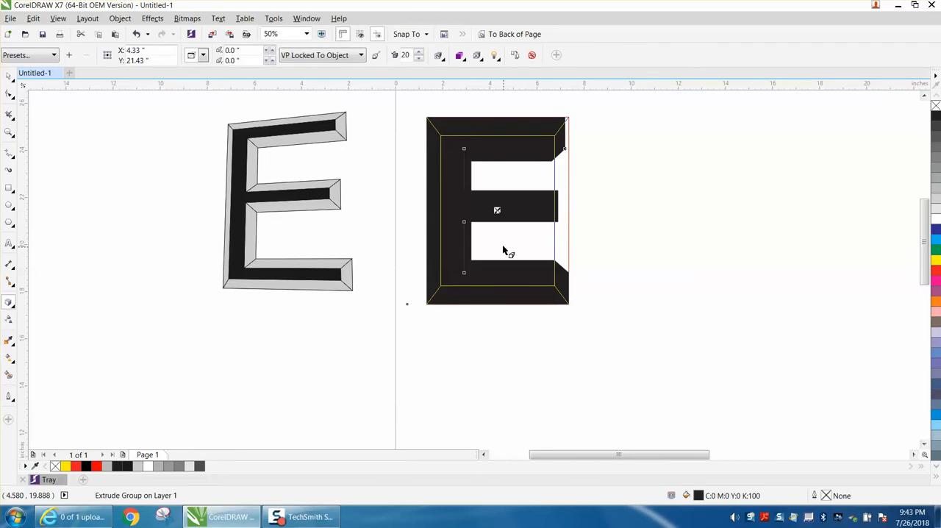
{"action": "left_click", "coordinate": [9, 76]}
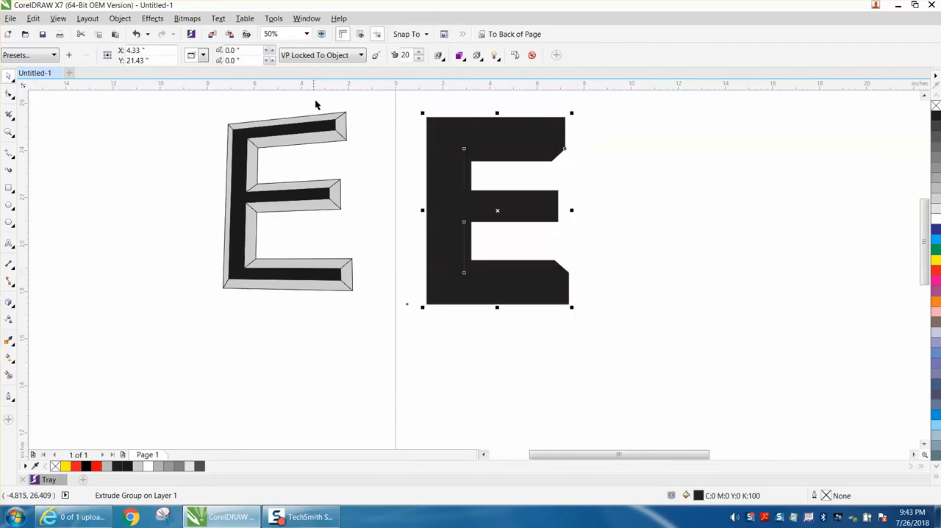
Shade the letter's extrusion with a color gradient from black to light gray.
{"action": "left_click", "coordinate": [460, 59]}
{"action": "left_click", "coordinate": [503, 98]}
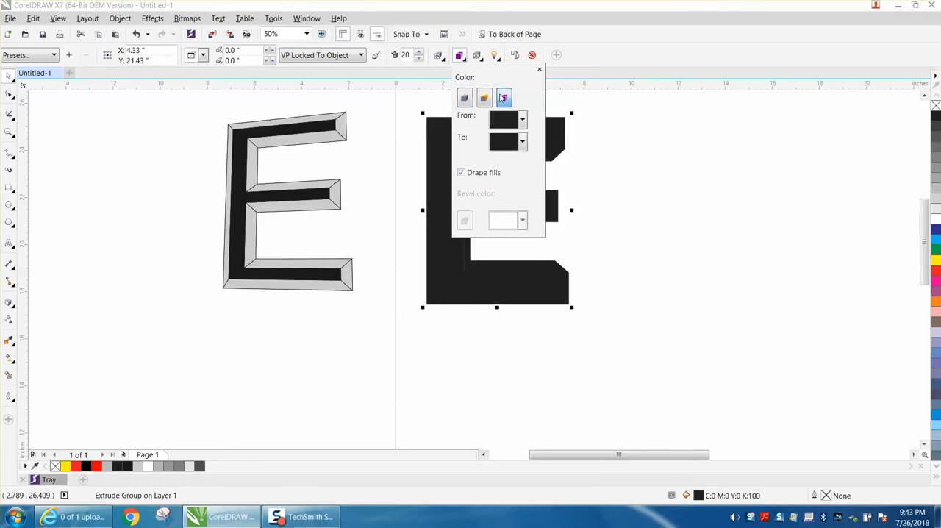
{"action": "left_click", "coordinate": [524, 142]}
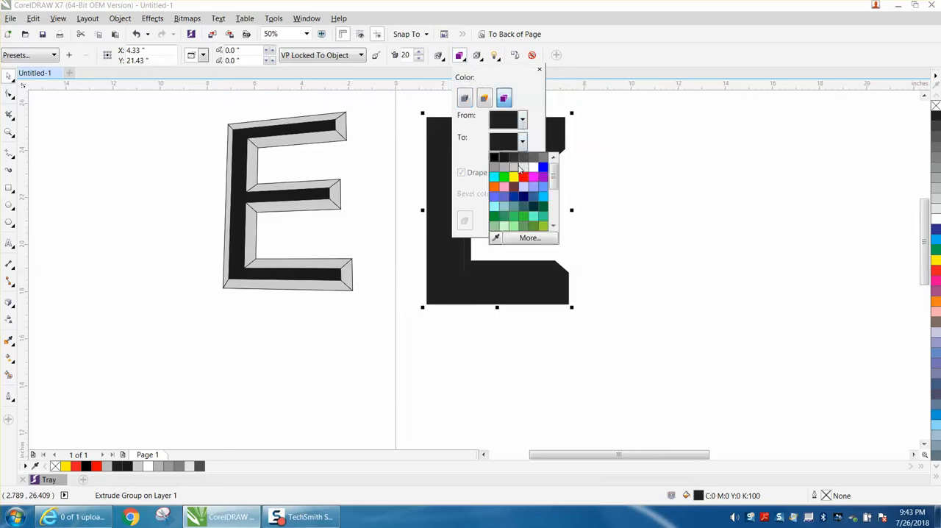
{"action": "left_click", "coordinate": [518, 171]}
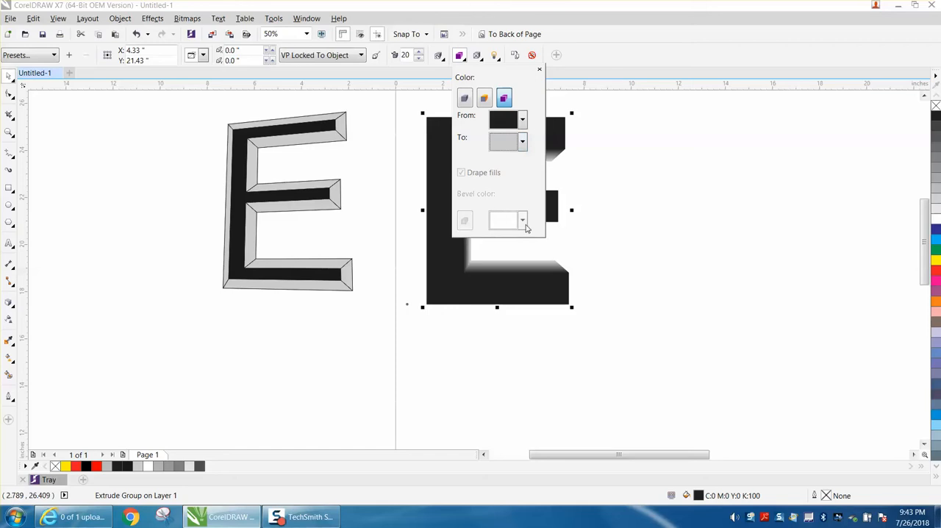
{"action": "left_click", "coordinate": [613, 212]}
{"action": "left_click", "coordinate": [613, 211]}
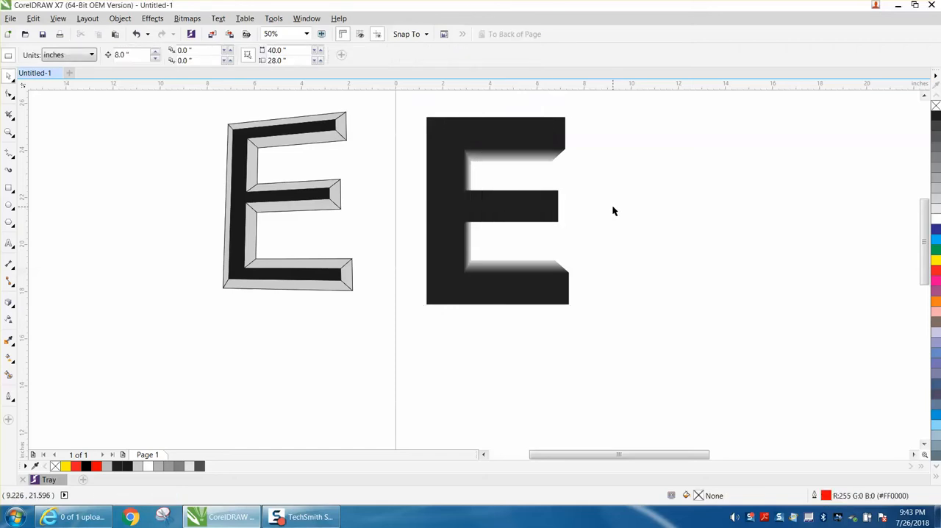
Rotate the extruded E in 3D so it tilts and shows the depth of its arms.
{"action": "left_click", "coordinate": [499, 149]}
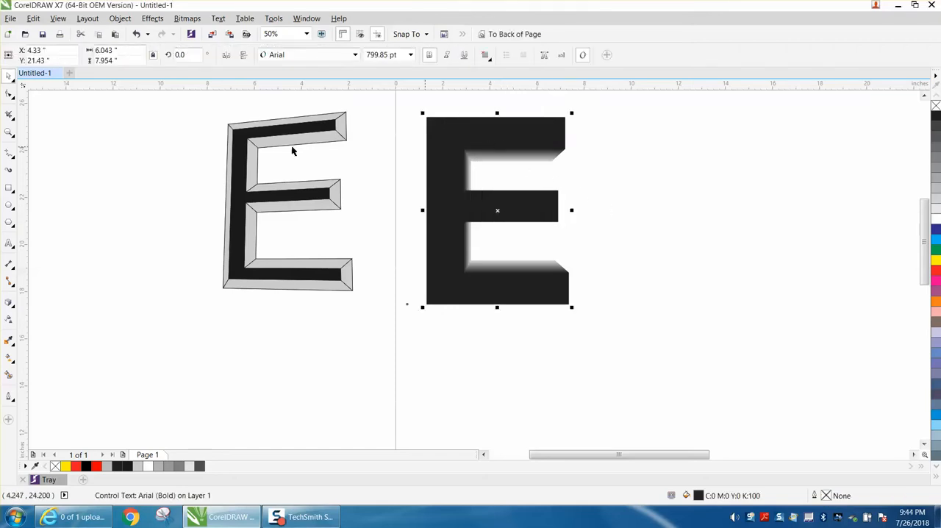
{"action": "left_click", "coordinate": [8, 304]}
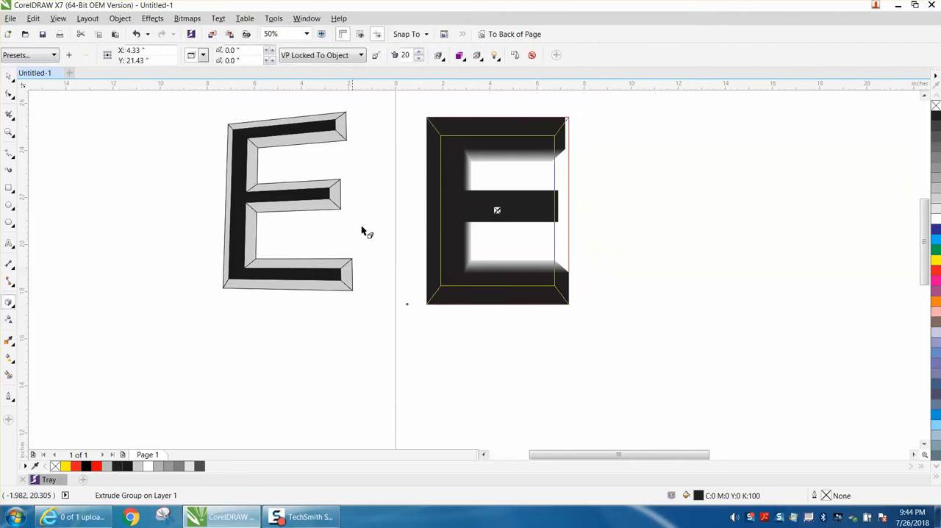
{"action": "left_click", "coordinate": [438, 55]}
{"action": "left_click_drag", "start_coordinate": [485, 121], "coordinate": [483, 117]}
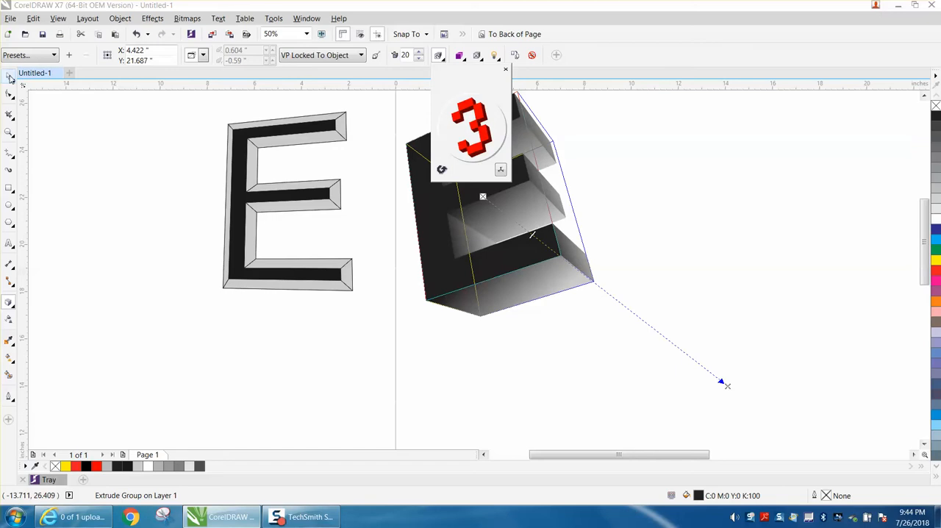
{"action": "left_click", "coordinate": [9, 76]}
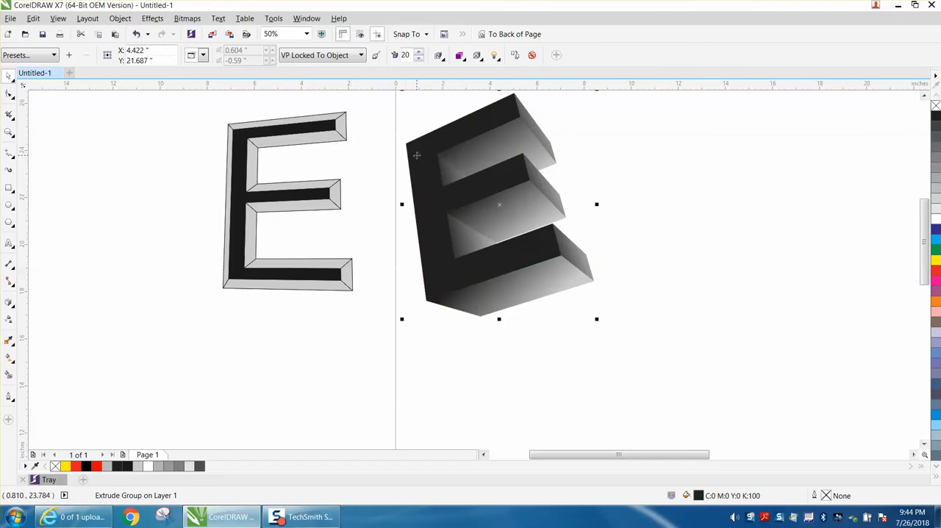
Enable a bevel on the extruded E and set the bevel depth to 0.27 inches.
{"action": "left_click", "coordinate": [478, 57]}
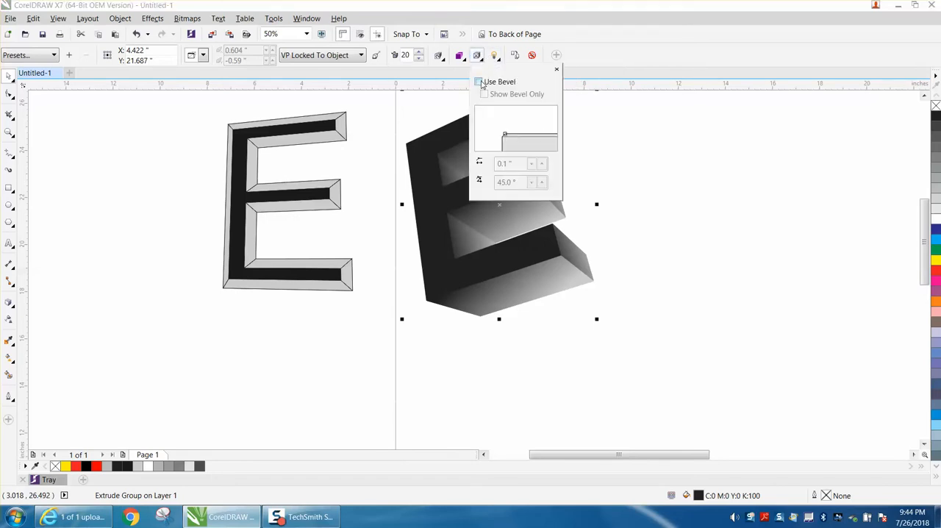
{"action": "left_click", "coordinate": [478, 82]}
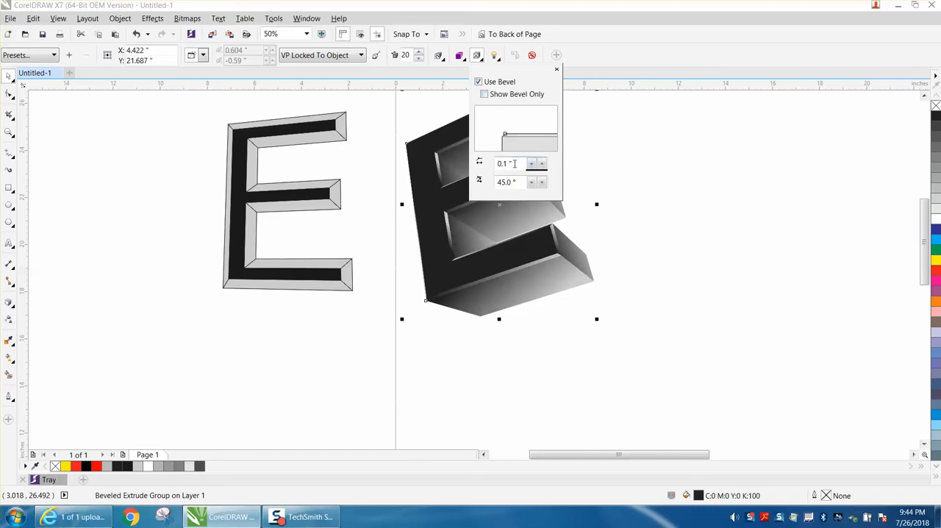
{"action": "left_click", "coordinate": [543, 165]}
{"action": "left_click", "coordinate": [543, 166]}
{"action": "left_click", "coordinate": [543, 166]}
{"action": "left_click", "coordinate": [542, 165]}
{"action": "left_click", "coordinate": [543, 165]}
{"action": "left_click", "coordinate": [543, 166]}
{"action": "left_click", "coordinate": [543, 165]}
{"action": "left_click", "coordinate": [543, 165]}
{"action": "left_click", "coordinate": [543, 165]}
{"action": "left_click", "coordinate": [543, 166]}
{"action": "left_click", "coordinate": [543, 166]}
{"action": "left_click", "coordinate": [542, 166]}
{"action": "left_click", "coordinate": [543, 165]}
{"action": "left_click", "coordinate": [542, 165]}
{"action": "left_click", "coordinate": [543, 165]}
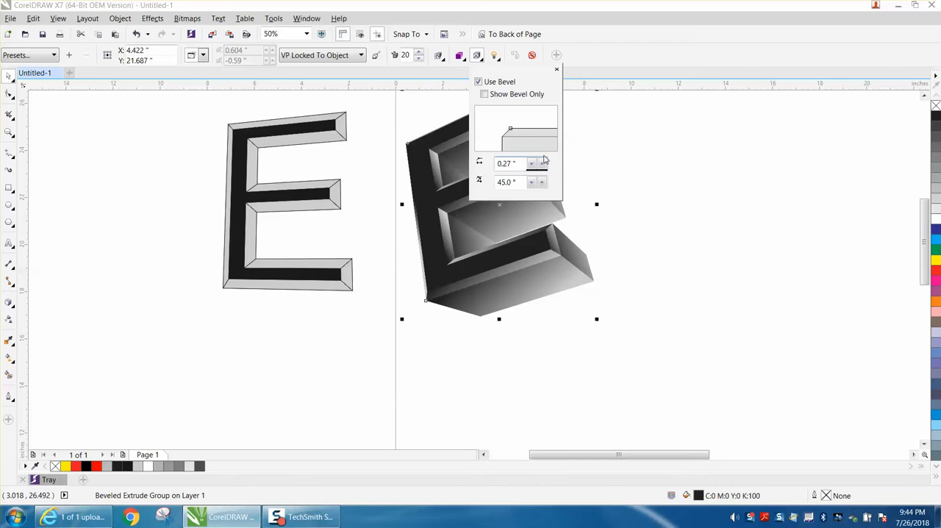
{"action": "left_click", "coordinate": [587, 156]}
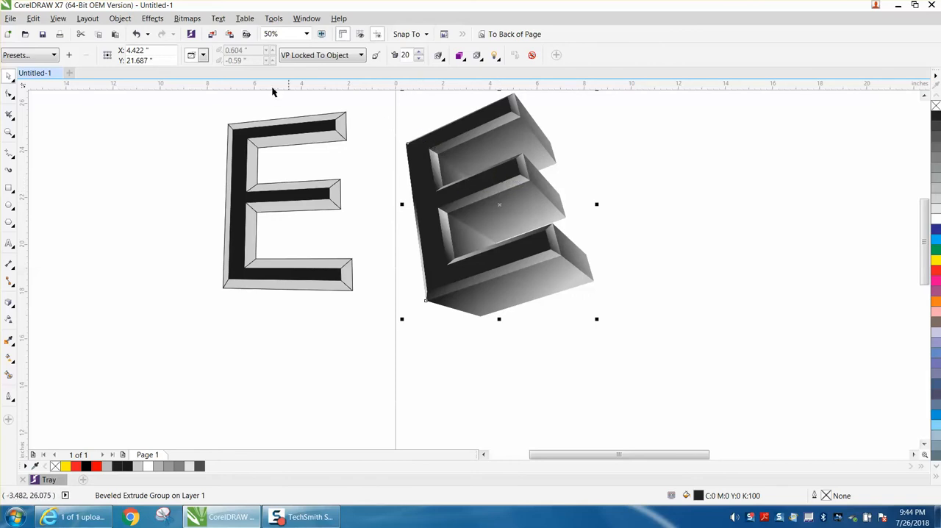
Break the beveled extrude group apart and move its bevel group 8 inches to the right.
{"action": "left_click", "coordinate": [120, 18]}
{"action": "left_click", "coordinate": [156, 164]}
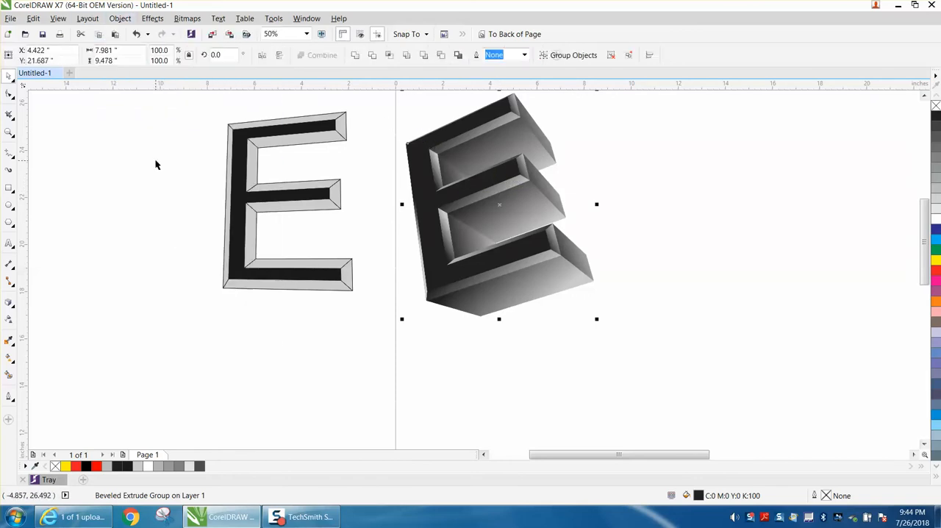
{"action": "left_click", "coordinate": [188, 132]}
{"action": "left_click", "coordinate": [455, 135]}
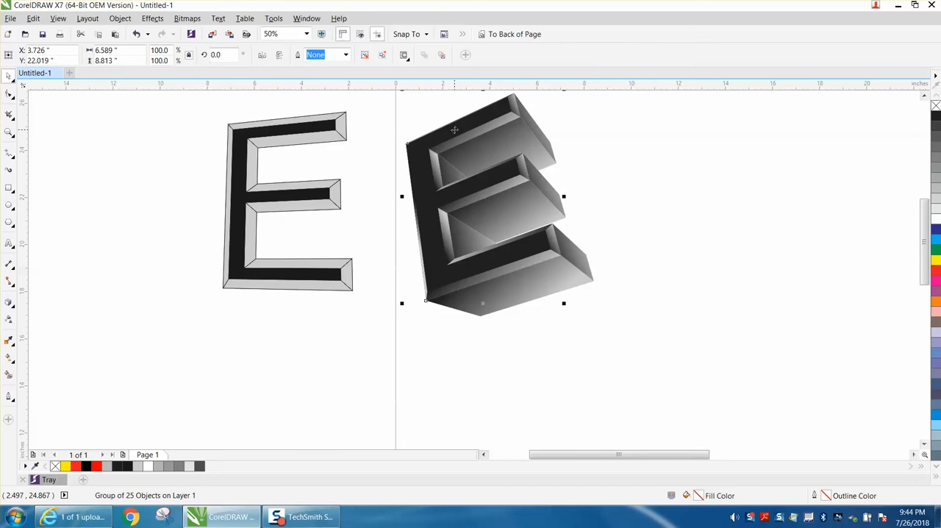
{"action": "key", "text": "shift+Right"}
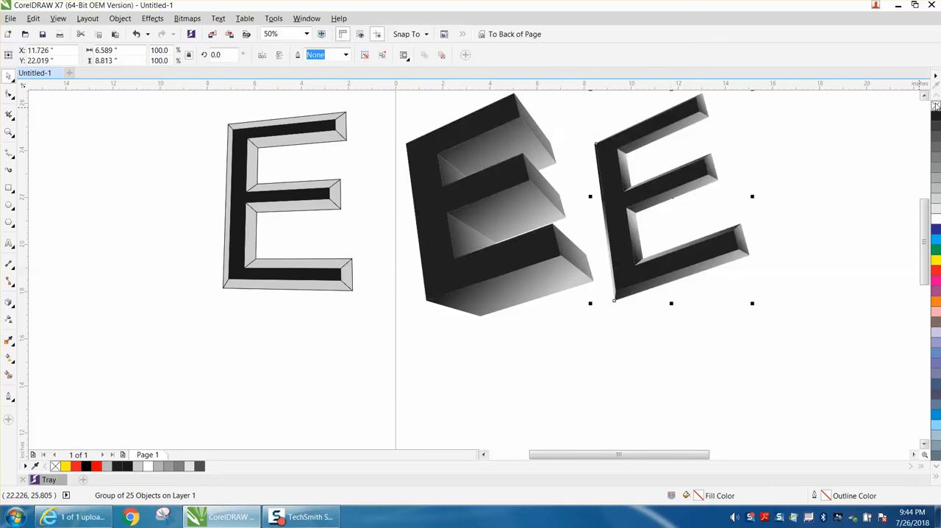
Remove the fill from the moved bevel group and give it a black outline 1.0 mm wide.
{"action": "left_click", "coordinate": [936, 106]}
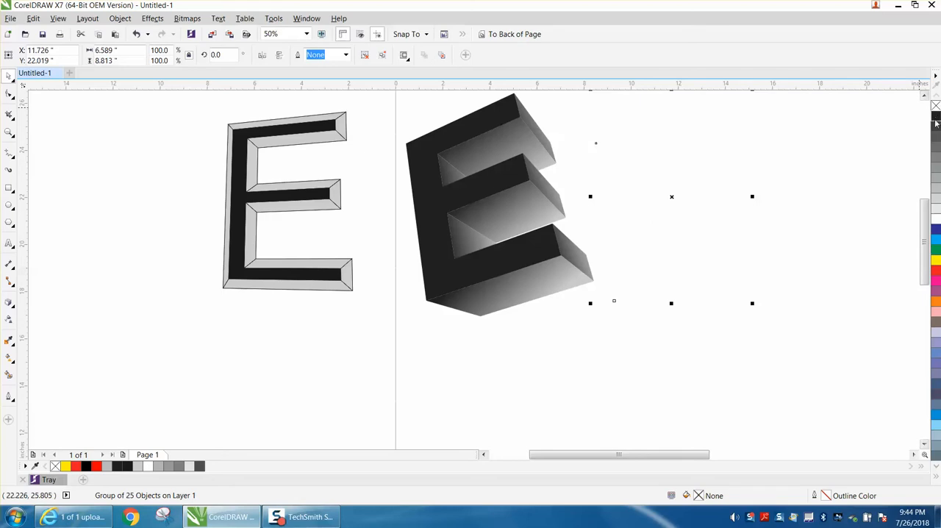
{"action": "right_click", "coordinate": [936, 118]}
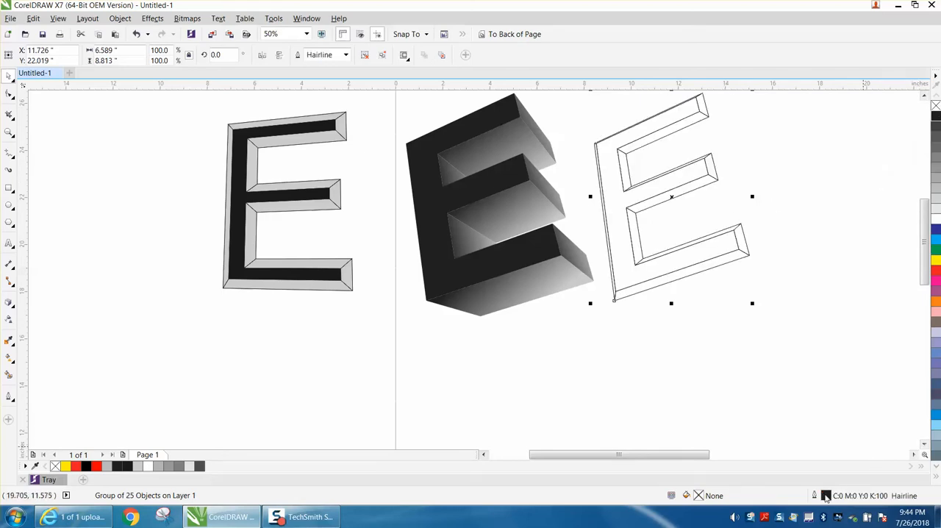
{"action": "double_click", "coordinate": [827, 497]}
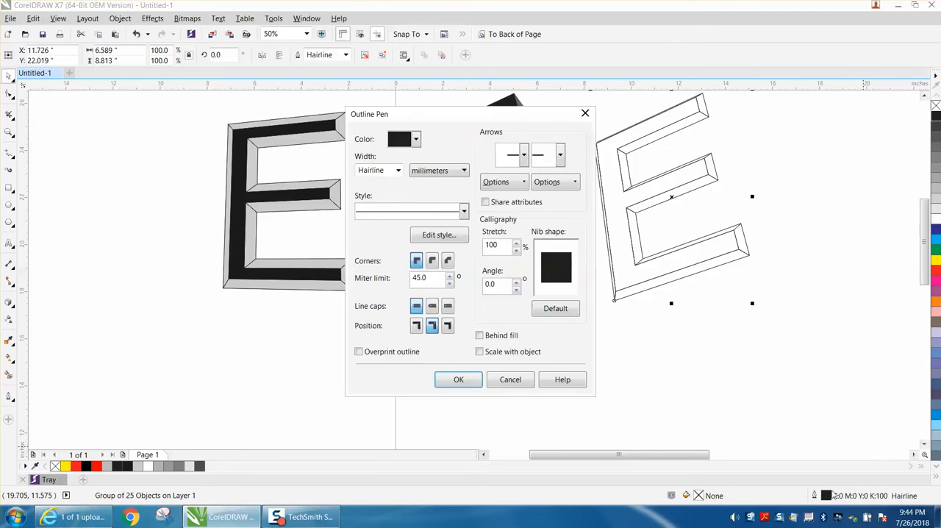
{"action": "left_click", "coordinate": [397, 170]}
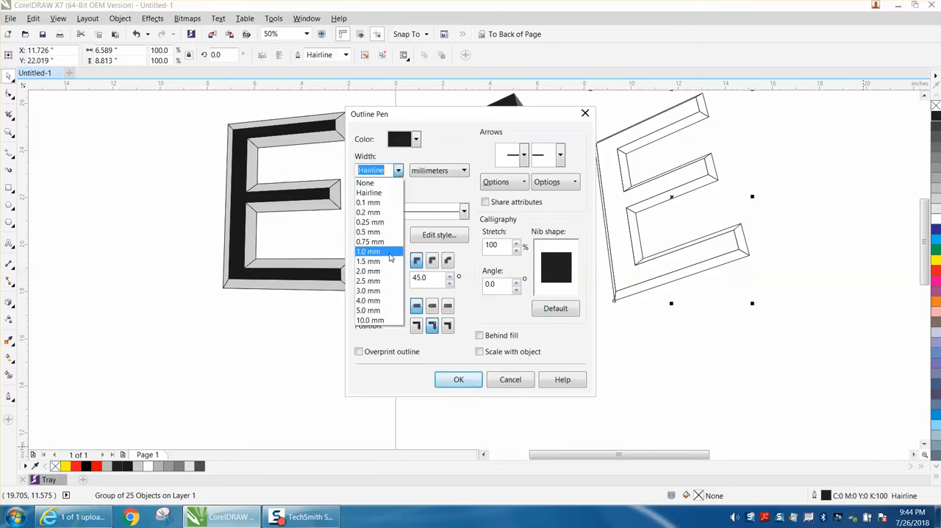
{"action": "left_click", "coordinate": [381, 253]}
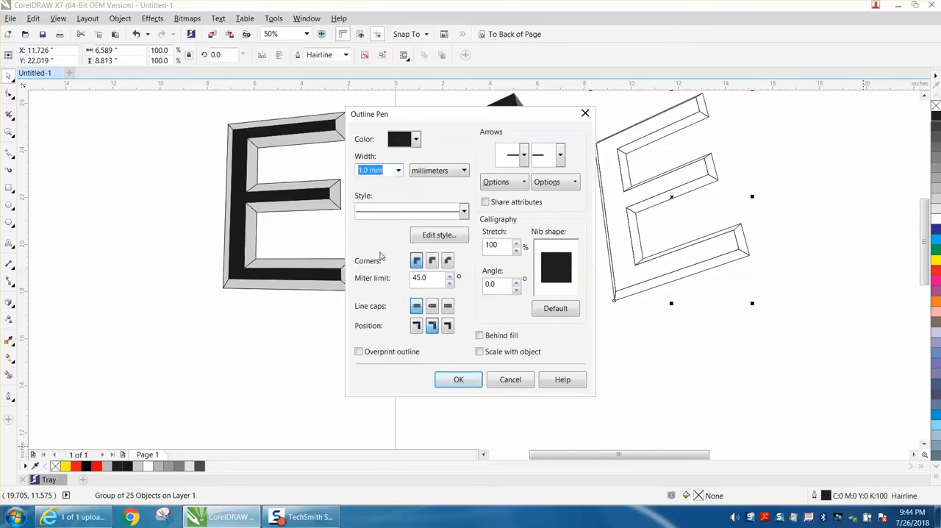
{"action": "left_click", "coordinate": [457, 380]}
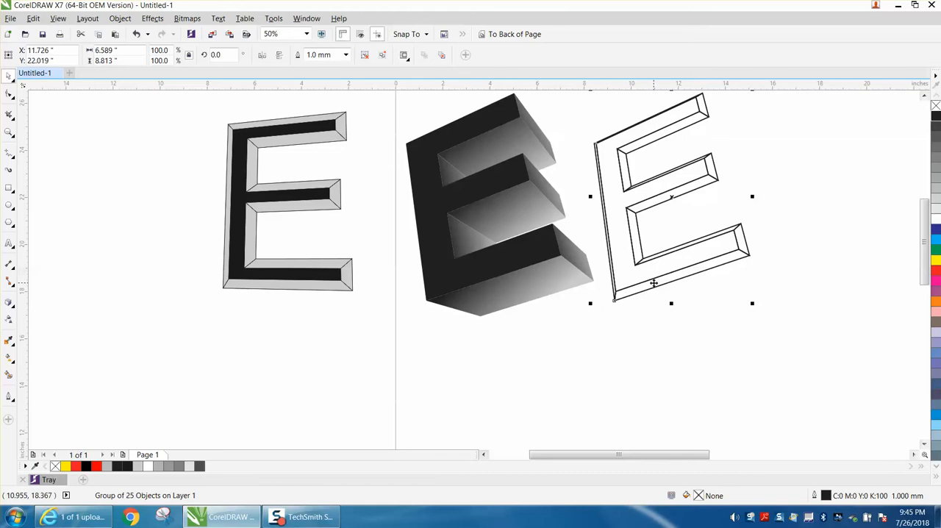
Move the black front face off the gradient sides to the empty area left of the finished beveled E.
{"action": "left_click", "coordinate": [435, 201]}
{"action": "left_click_drag", "start_coordinate": [429, 212], "coordinate": [103, 294]}
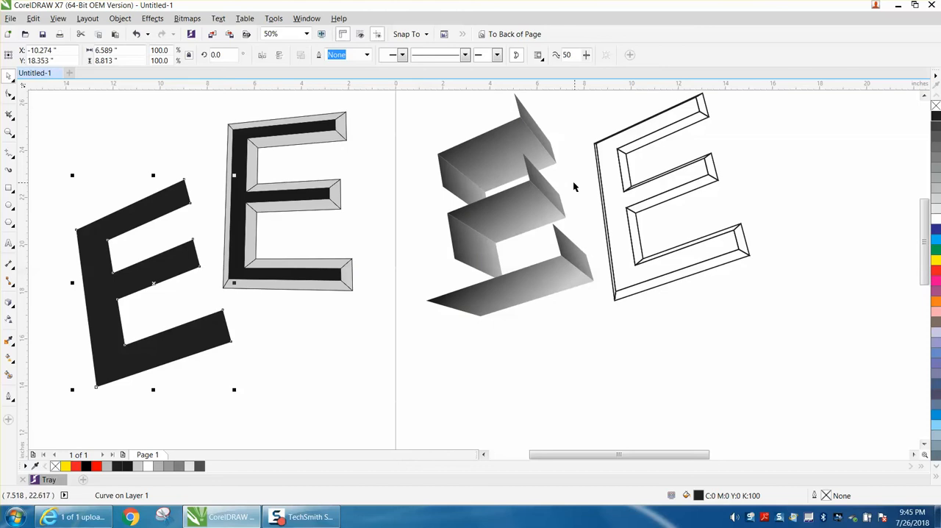
Smart-fill the front face of the outlined E with black.
{"action": "left_click", "coordinate": [8, 375]}
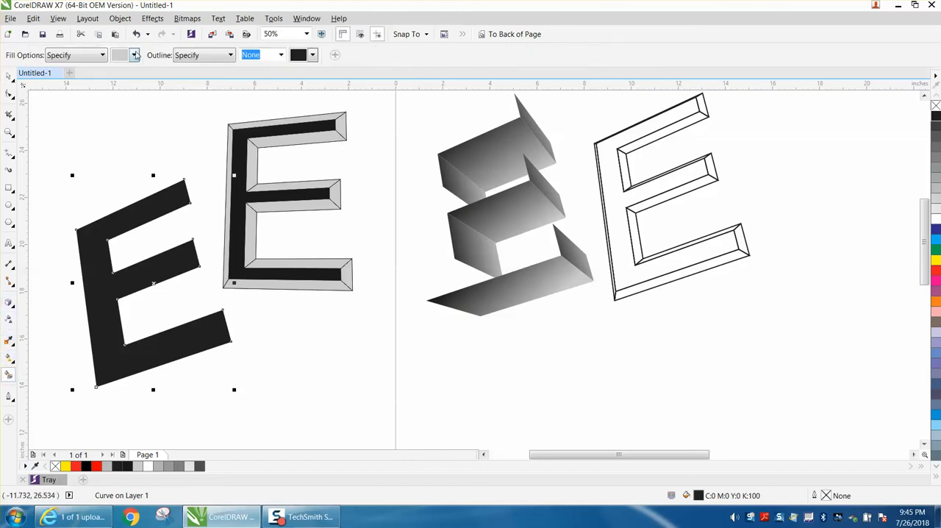
{"action": "left_click", "coordinate": [134, 55]}
{"action": "scroll", "coordinate": [178, 87], "scroll_direction": "up", "scroll_amount": 2}
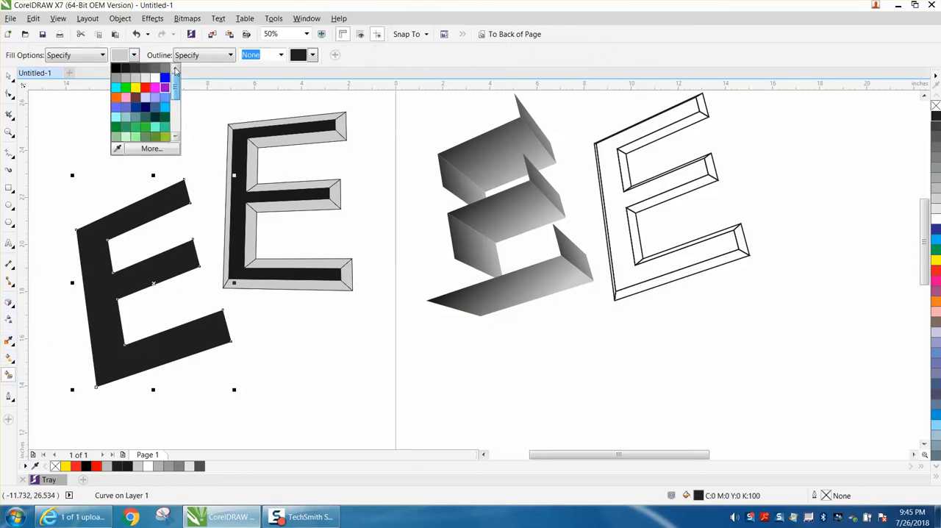
{"action": "left_click", "coordinate": [116, 68]}
{"action": "left_click", "coordinate": [662, 120]}
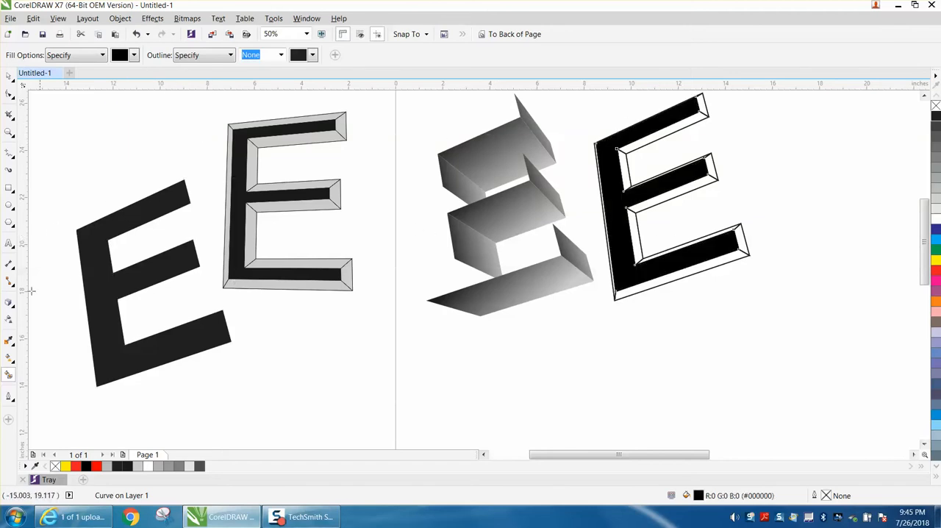
Smart-fill the bevel facets around the black face of the outlined E with light gray (#E6E6E6).
{"action": "left_click", "coordinate": [134, 55]}
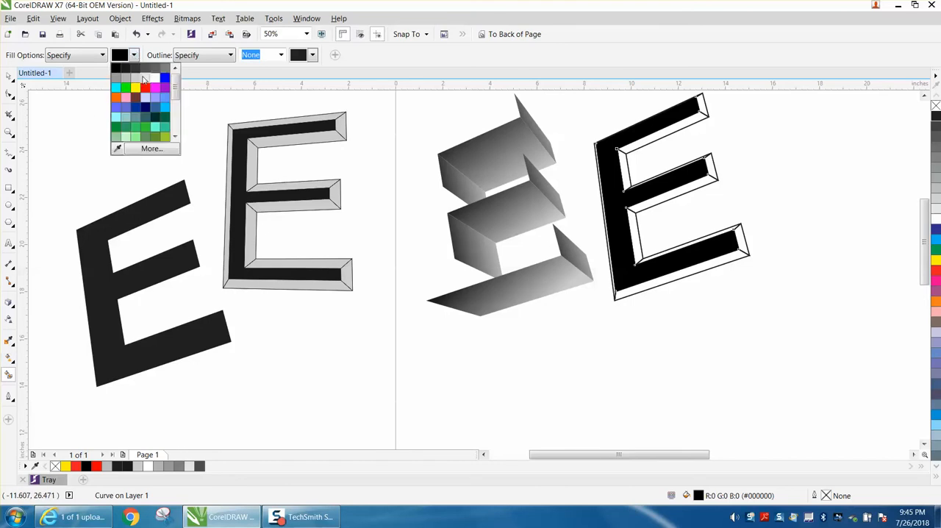
{"action": "left_click", "coordinate": [175, 79]}
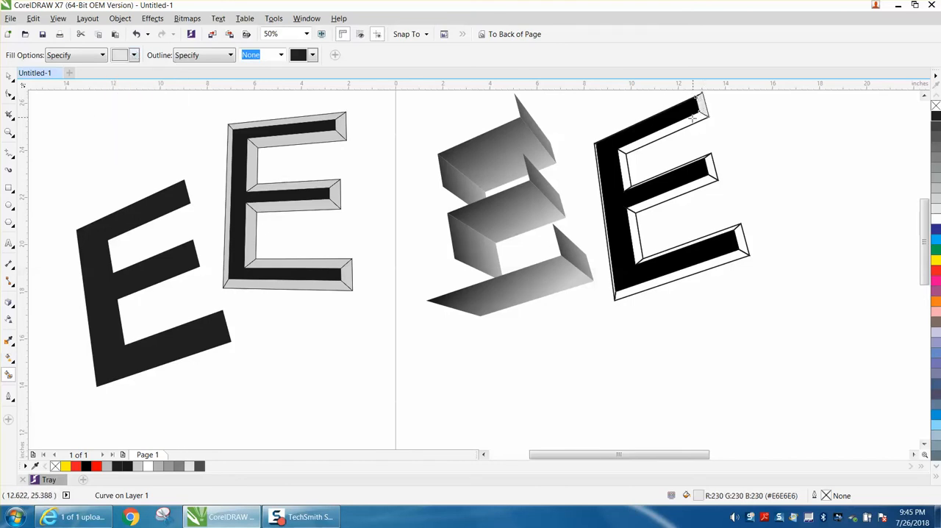
{"action": "left_click", "coordinate": [693, 119]}
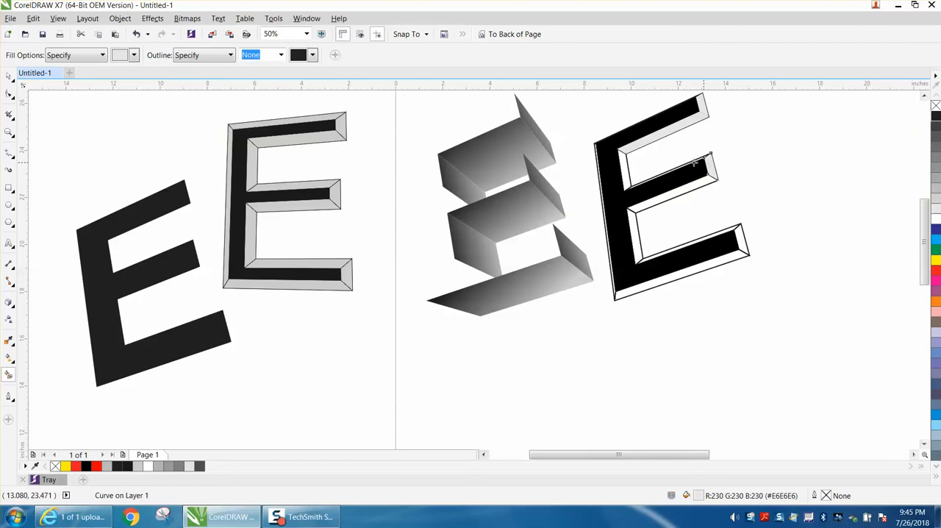
{"action": "left_click", "coordinate": [626, 163]}
{"action": "left_click", "coordinate": [688, 186]}
{"action": "left_click", "coordinate": [634, 224]}
{"action": "left_click", "coordinate": [740, 244]}
{"action": "left_click", "coordinate": [724, 233]}
{"action": "left_click", "coordinate": [733, 256]}
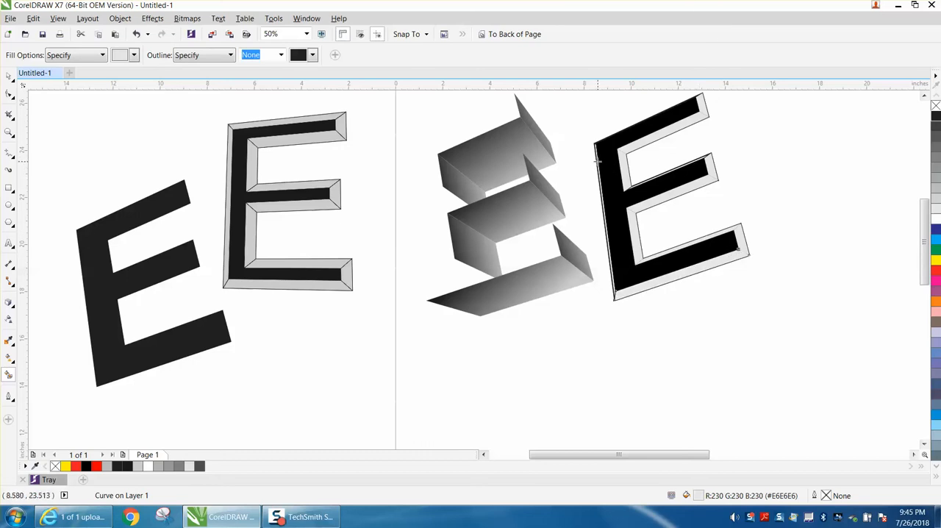
{"action": "left_click", "coordinate": [598, 162]}
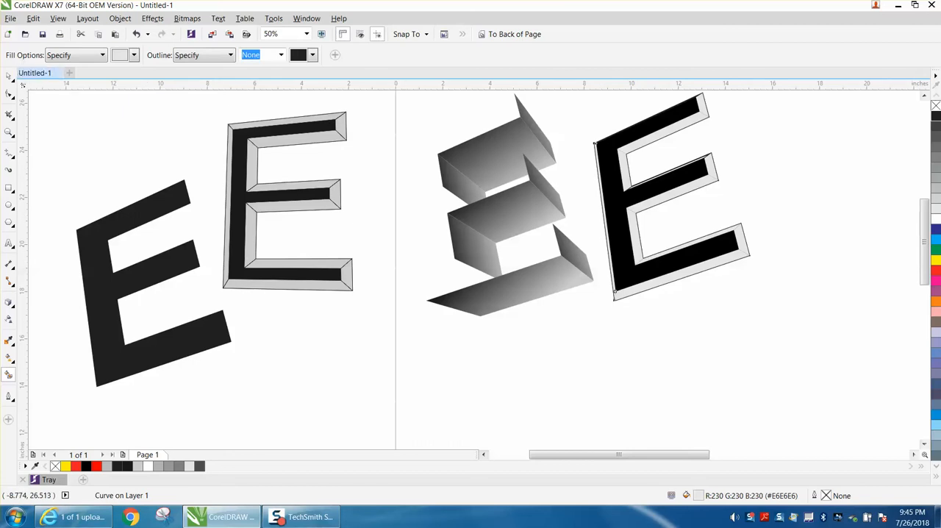
{"action": "left_click", "coordinate": [10, 78]}
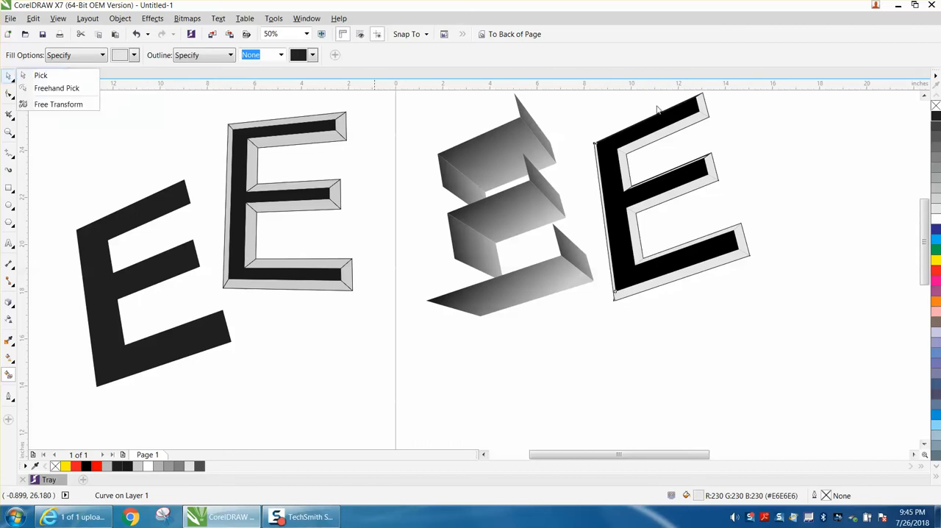
{"action": "left_click", "coordinate": [705, 104]}
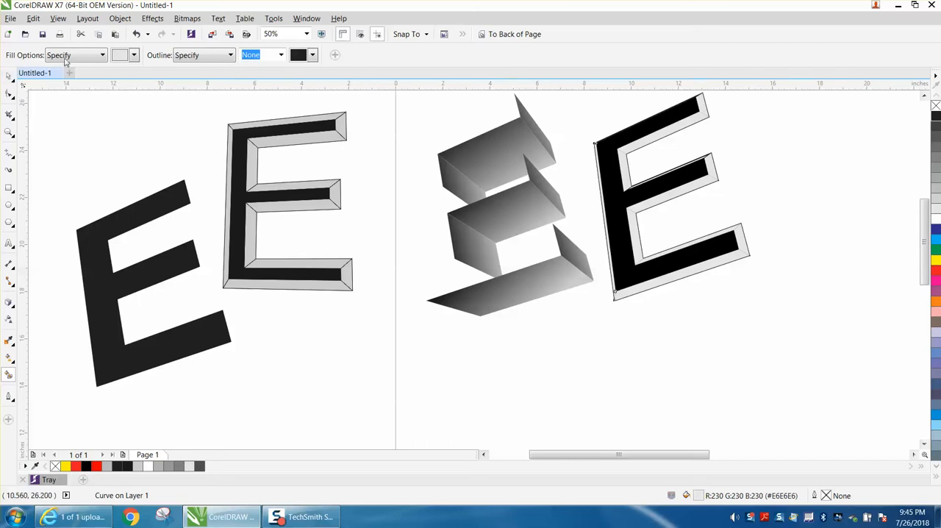
Inspect the light gray end facets on the upper and middle arms of the filled E, then the whole letter.
{"action": "left_click", "coordinate": [9, 76]}
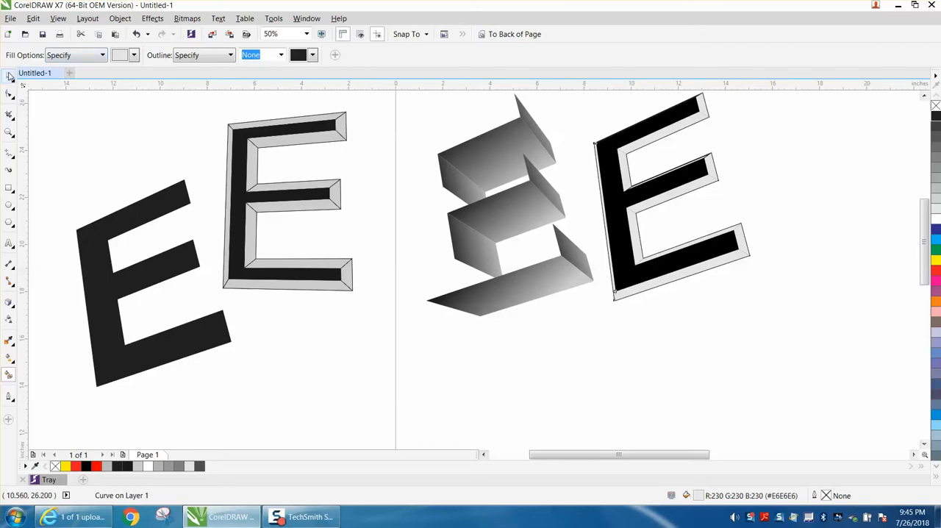
{"action": "left_click", "coordinate": [705, 104]}
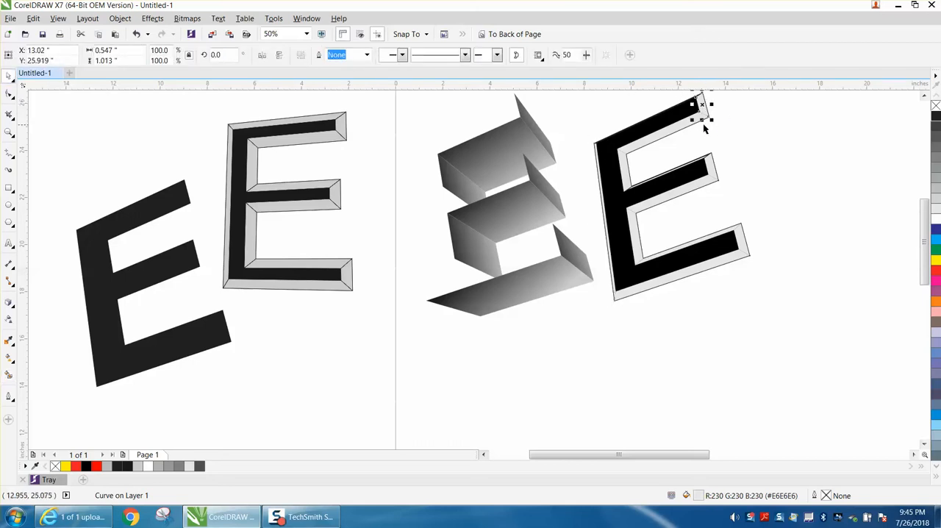
{"action": "left_click", "coordinate": [712, 133]}
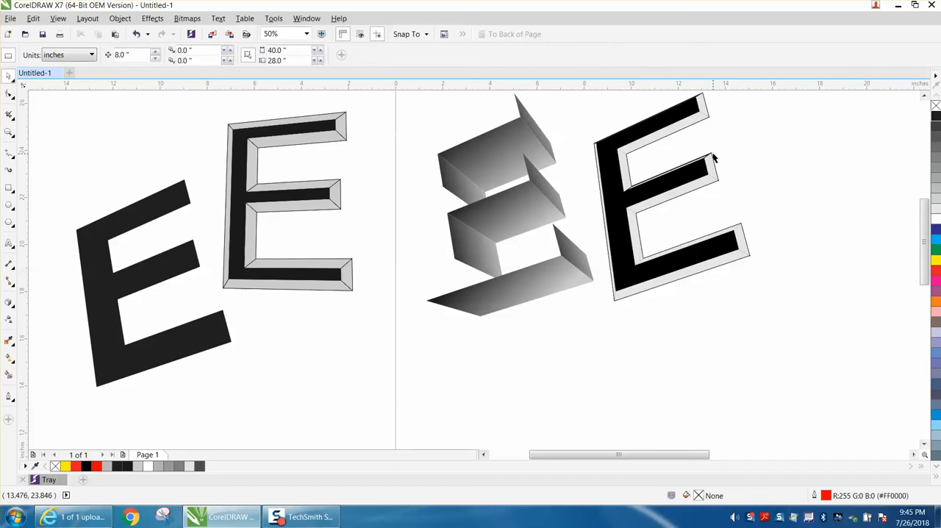
{"action": "left_click", "coordinate": [712, 159]}
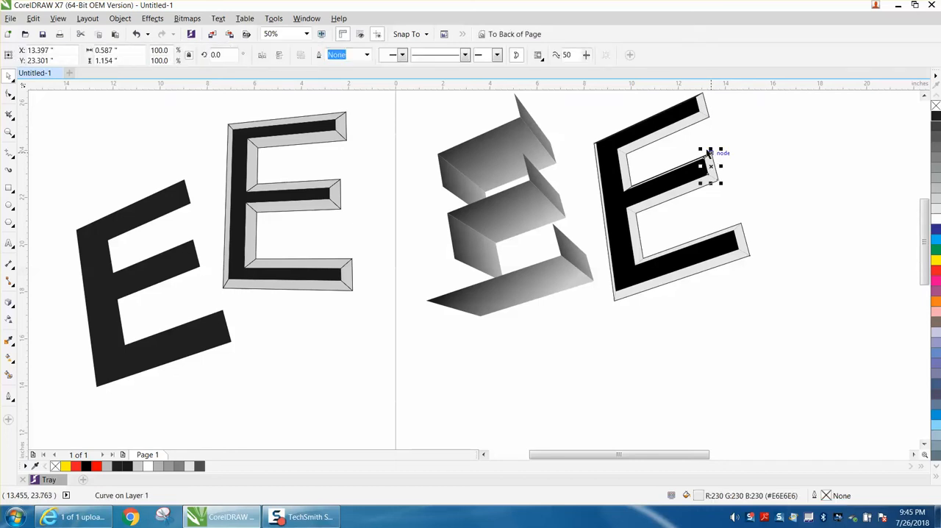
{"action": "left_click", "coordinate": [713, 142]}
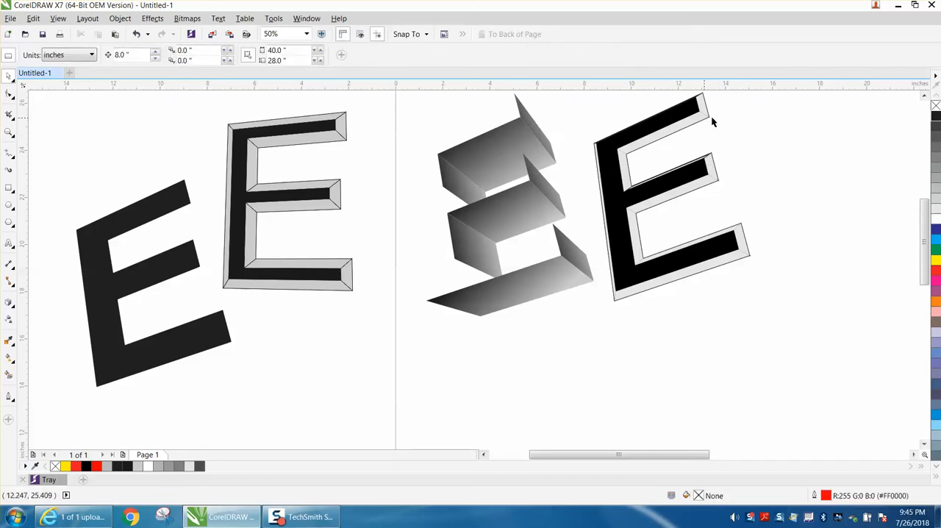
{"action": "scroll", "coordinate": [919, 208], "scroll_direction": "right", "scroll_amount": 2}
{"action": "scroll", "coordinate": [919, 209], "scroll_direction": "right", "scroll_amount": 1}
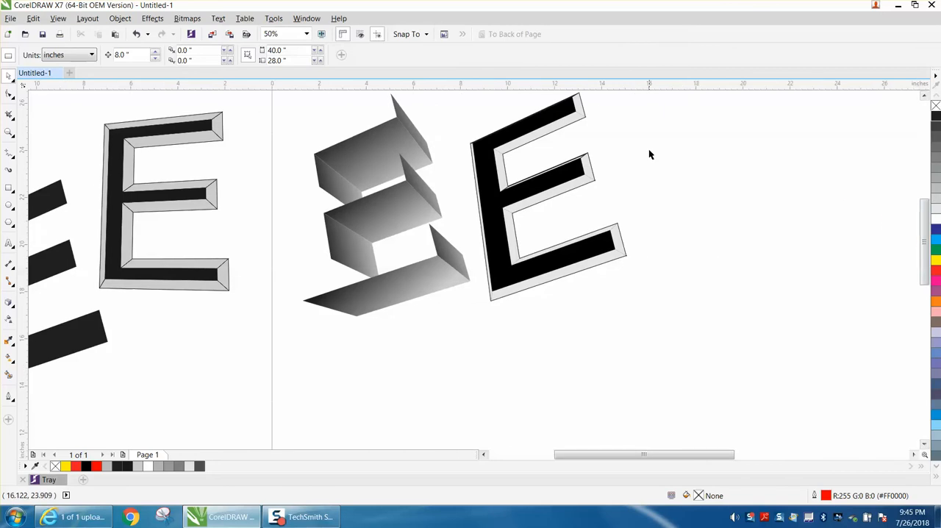
{"action": "scroll", "coordinate": [622, 130], "scroll_direction": "down", "scroll_amount": 1}
{"action": "left_click_drag", "start_coordinate": [542, 108], "coordinate": [698, 234]}
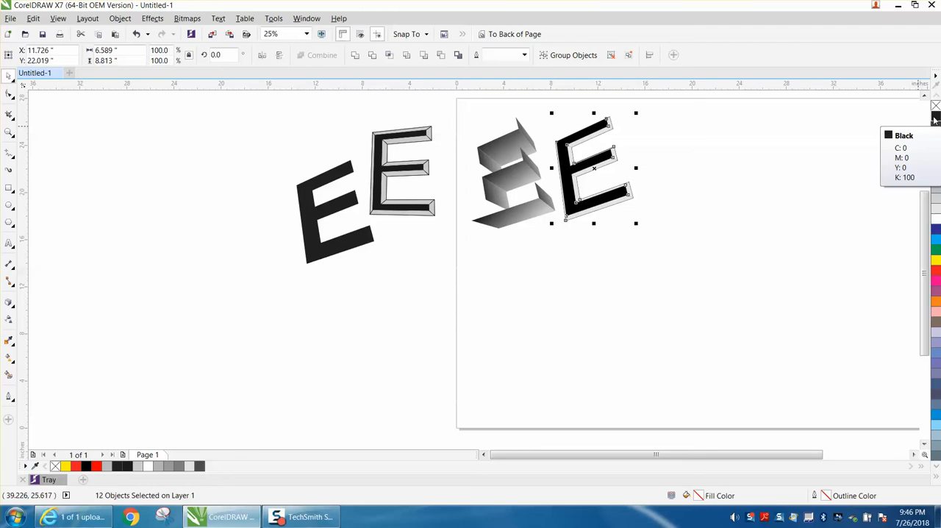
{"action": "left_click", "coordinate": [704, 197]}
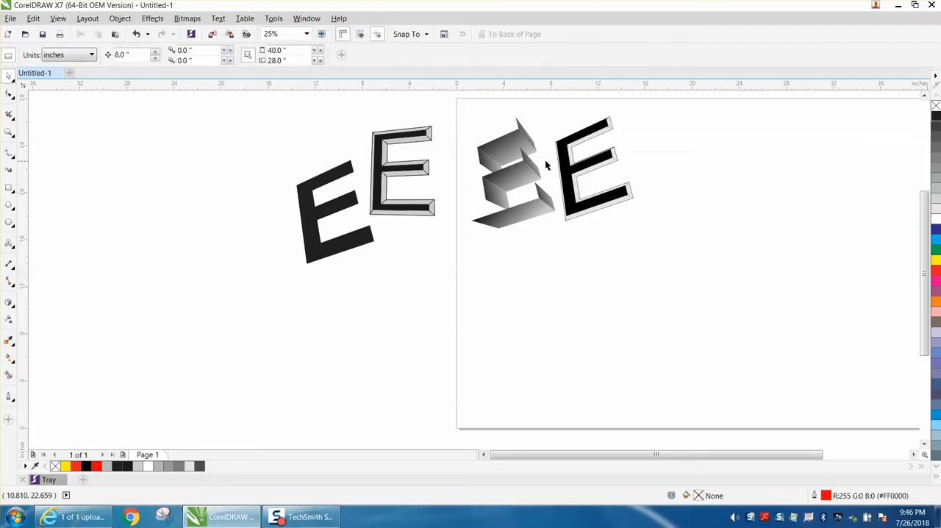
Move the black front face 8 inches to the right, clear of the outlined bevel E.
{"action": "left_click", "coordinate": [8, 133]}
{"action": "left_click_drag", "start_coordinate": [519, 116], "coordinate": [739, 256]}
{"action": "left_click", "coordinate": [8, 76]}
{"action": "left_click", "coordinate": [374, 131]}
{"action": "key", "text": "ctrl+z"}
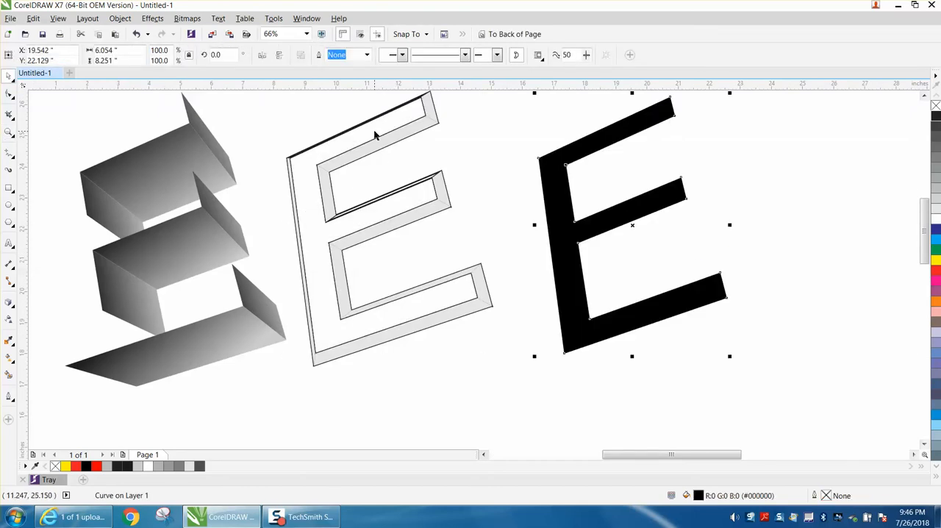
Set the outline width of the bevel group to 2.0 mm.
{"action": "left_click", "coordinate": [365, 136]}
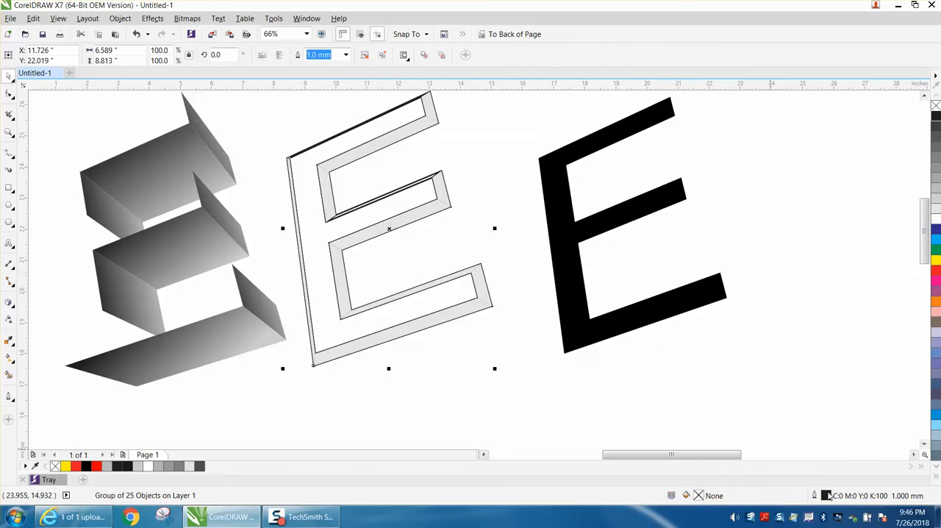
{"action": "double_click", "coordinate": [827, 495]}
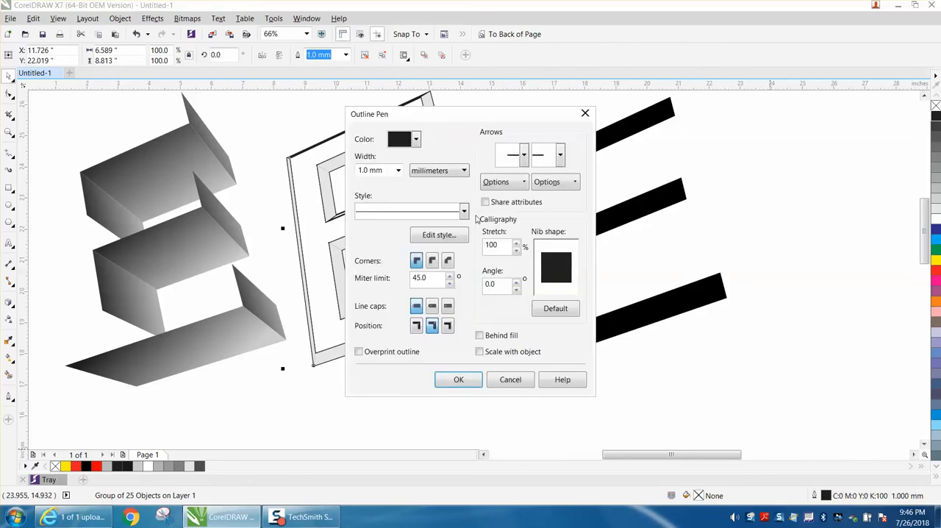
{"action": "left_click", "coordinate": [397, 171]}
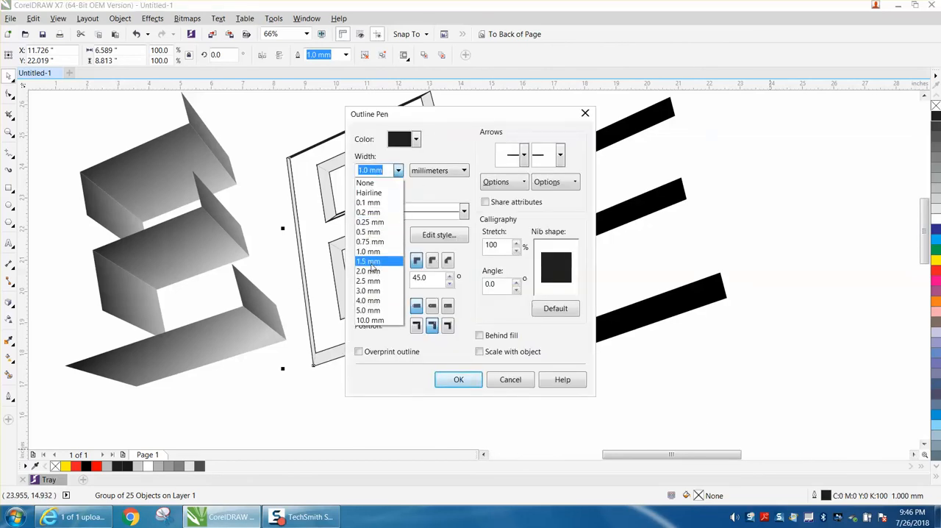
{"action": "left_click", "coordinate": [367, 271]}
{"action": "left_click", "coordinate": [475, 381]}
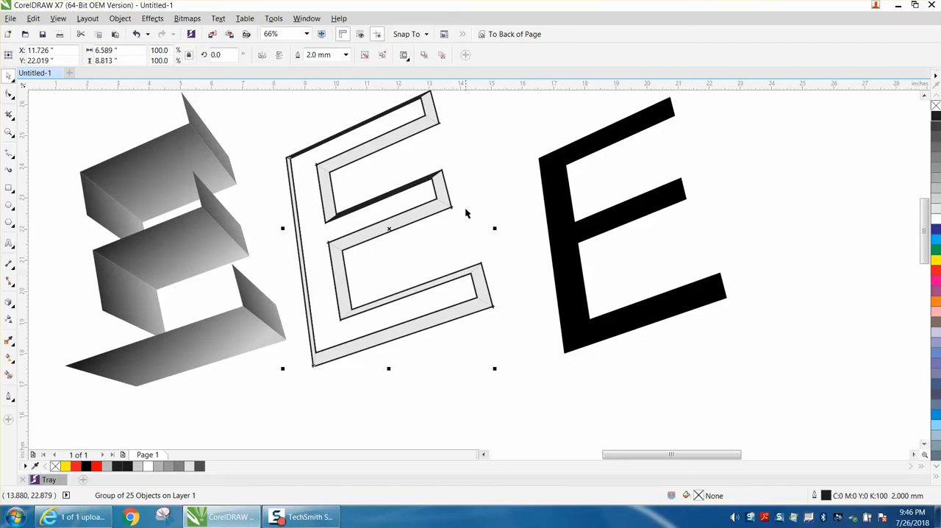
Move the bevel outline group 8 inches down and send the light gray facets to the back of the page.
{"action": "left_click_drag", "start_coordinate": [452, 204], "coordinate": [472, 199]}
{"action": "scroll", "coordinate": [445, 203], "scroll_direction": "down", "scroll_amount": 4}
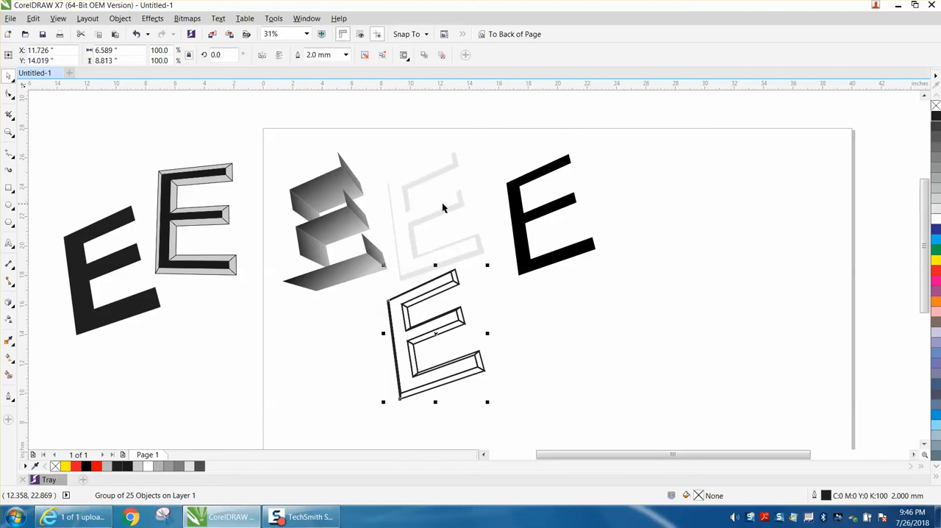
{"action": "left_click_drag", "start_coordinate": [375, 150], "coordinate": [517, 292]}
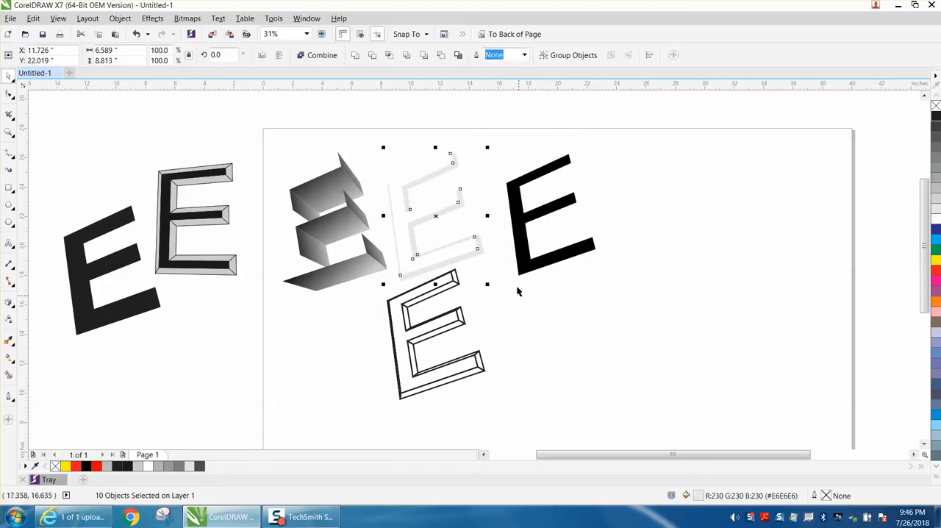
{"action": "left_click", "coordinate": [516, 35]}
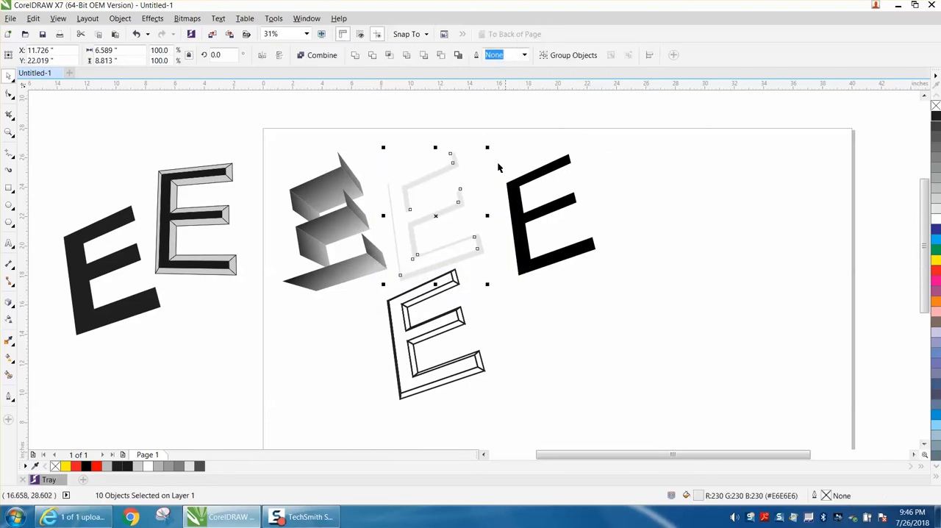
Move the bevel outline group 8 inches up so it lies over the light gray facets.
{"action": "left_click", "coordinate": [456, 282]}
{"action": "key", "text": "Up"}
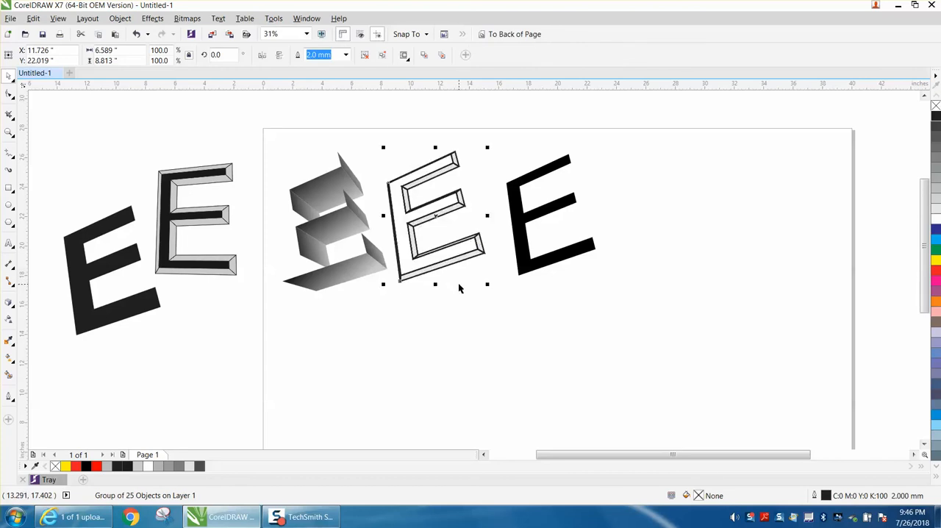
{"action": "key", "text": "Escape"}
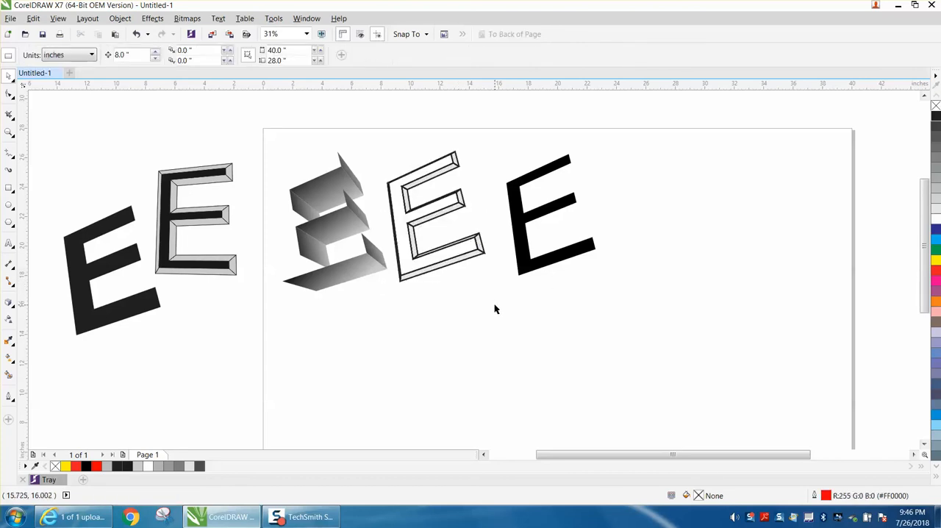
Delete the gradient extrusion sides and the two older E letters beside the page.
{"action": "left_click_drag", "start_coordinate": [283, 157], "coordinate": [393, 292]}
{"action": "left_click", "coordinate": [350, 219]}
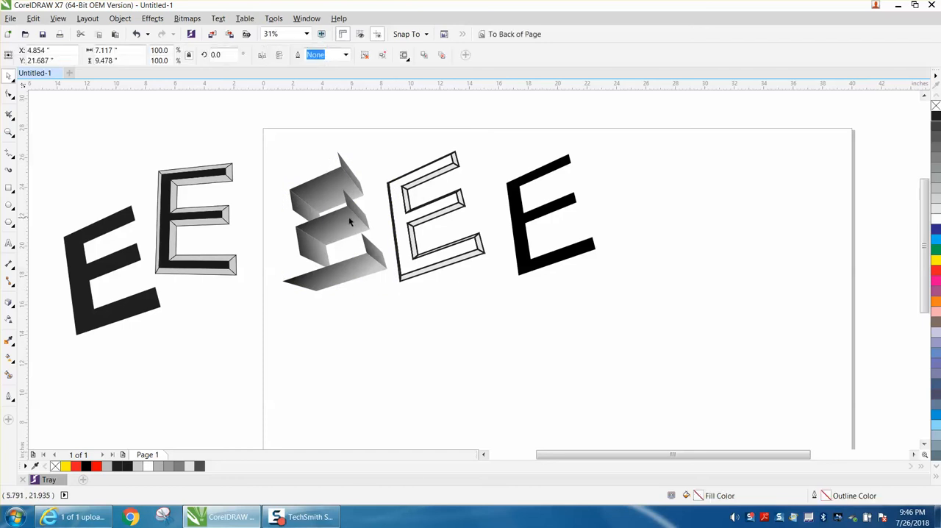
{"action": "key", "text": "Delete"}
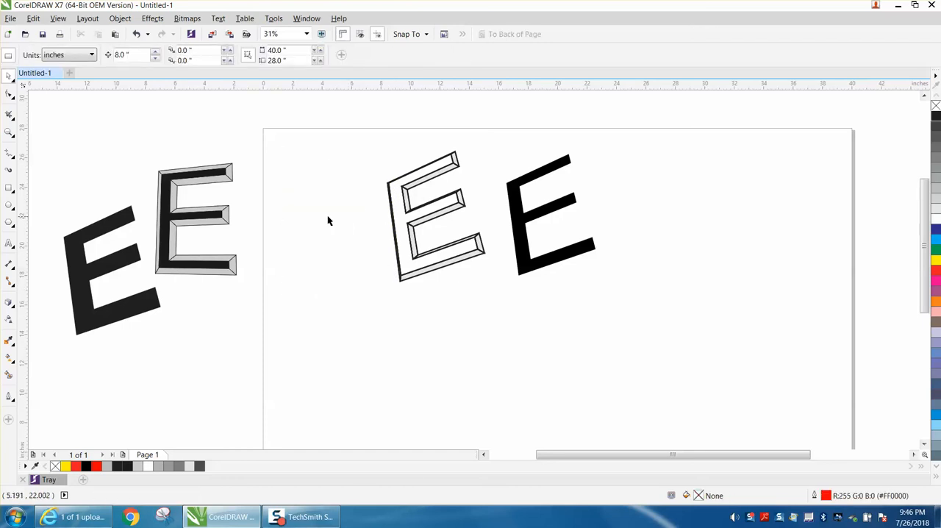
{"action": "left_click_drag", "start_coordinate": [54, 130], "coordinate": [300, 344]}
{"action": "key", "text": "Delete"}
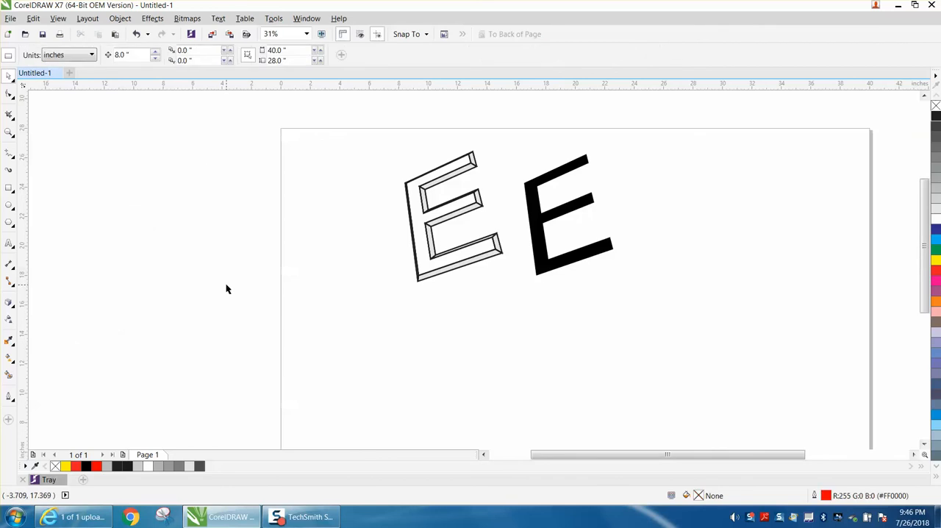
Move the outlined bevel E 8 inches to the left and place the black front face onto it, 16 inches left.
{"action": "left_click_drag", "start_coordinate": [376, 136], "coordinate": [531, 295]}
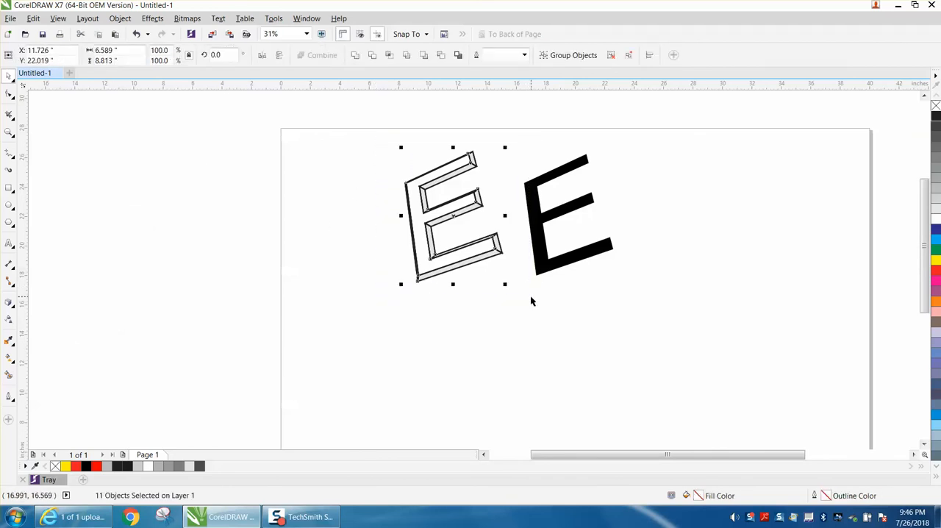
{"action": "key", "text": "Left"}
{"action": "left_click", "coordinate": [544, 234]}
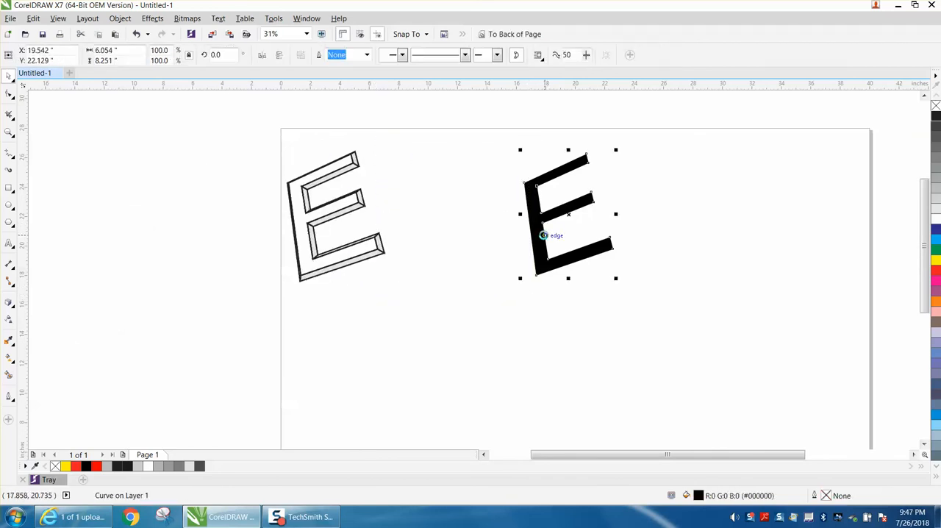
{"action": "key", "text": "Left"}
{"action": "key", "text": "Left"}
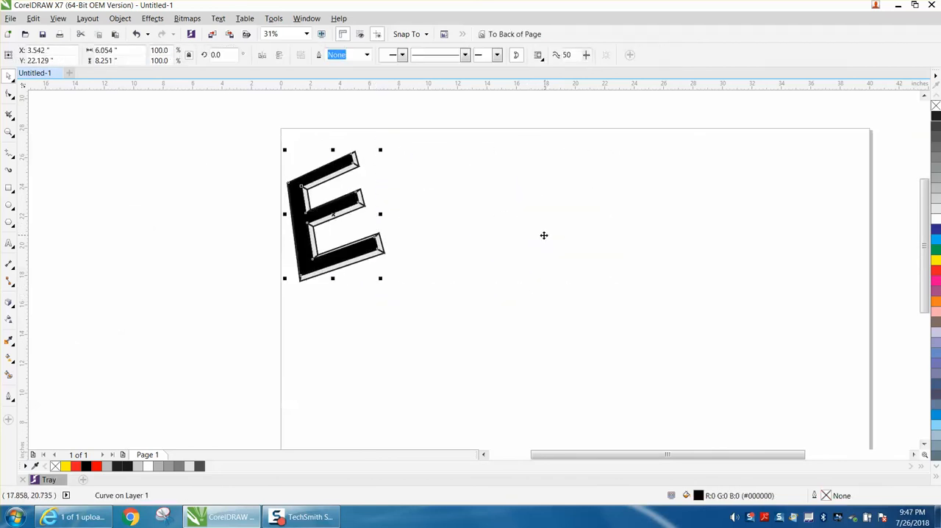
Examine the outline corners at the end of the assembled E's lowest arm in close-up.
{"action": "left_click", "coordinate": [10, 133]}
{"action": "left_click", "coordinate": [45, 131]}
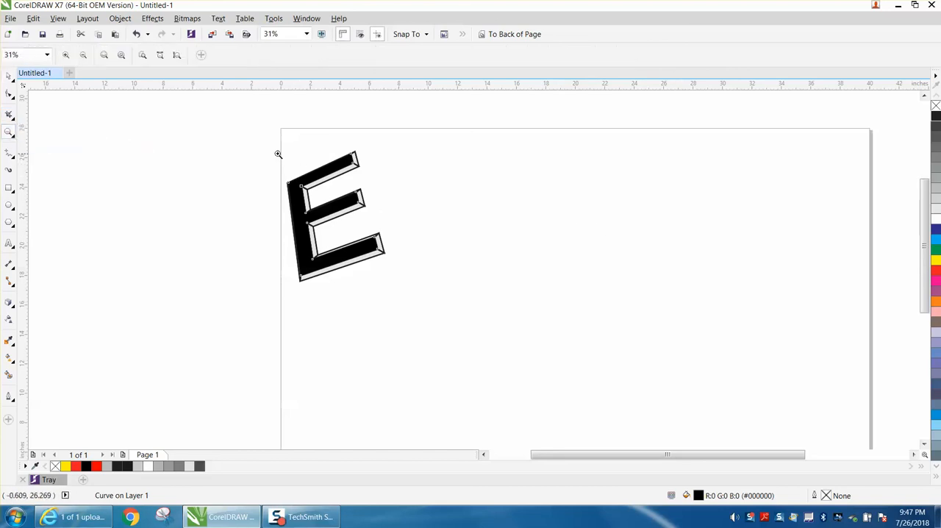
{"action": "left_click", "coordinate": [478, 300]}
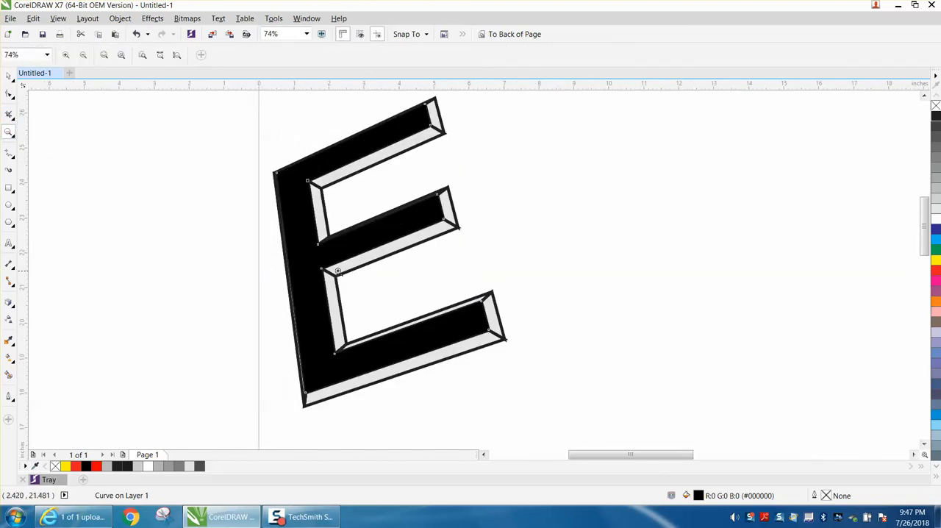
{"action": "left_click_drag", "start_coordinate": [498, 329], "coordinate": [527, 350]}
{"action": "scroll", "coordinate": [441, 292], "scroll_direction": "down", "scroll_amount": 2}
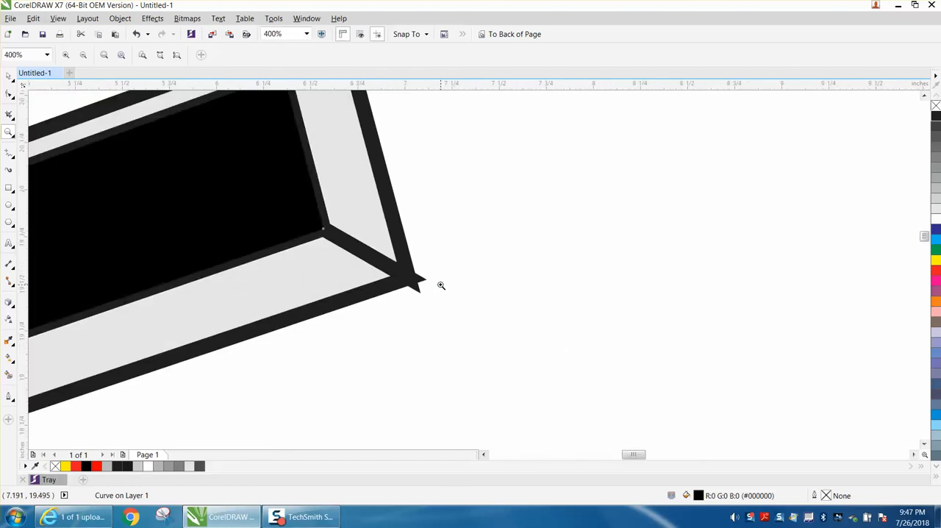
{"action": "scroll", "coordinate": [439, 285], "scroll_direction": "down", "scroll_amount": 1}
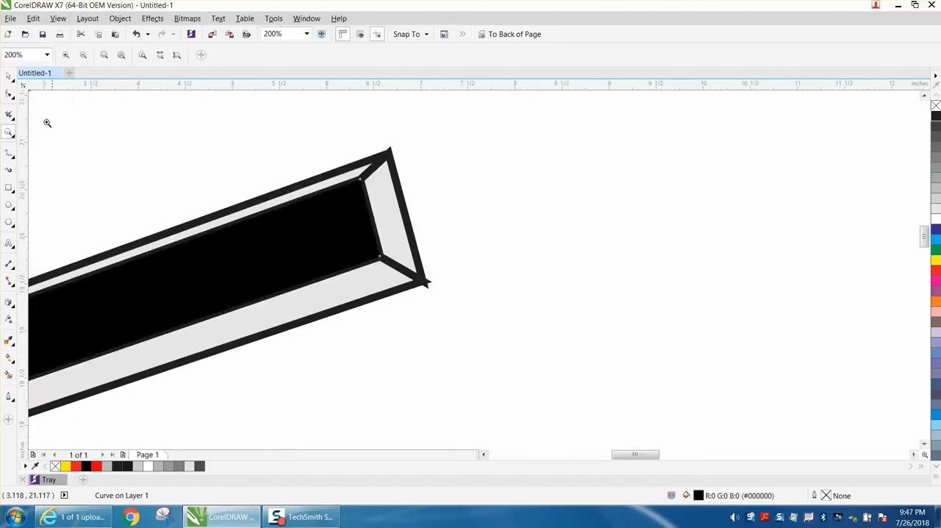
{"action": "left_click", "coordinate": [9, 76]}
{"action": "left_click", "coordinate": [459, 296]}
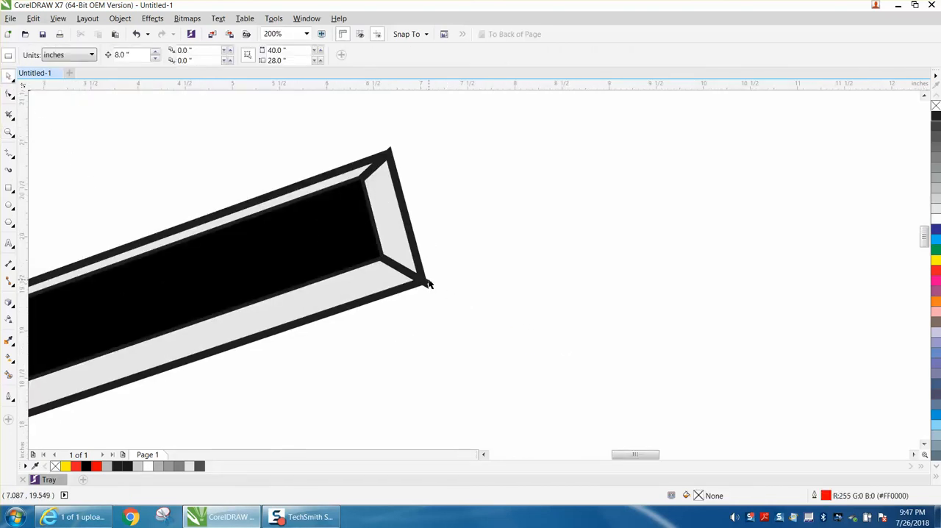
{"action": "scroll", "coordinate": [617, 389], "scroll_direction": "down", "scroll_amount": 1}
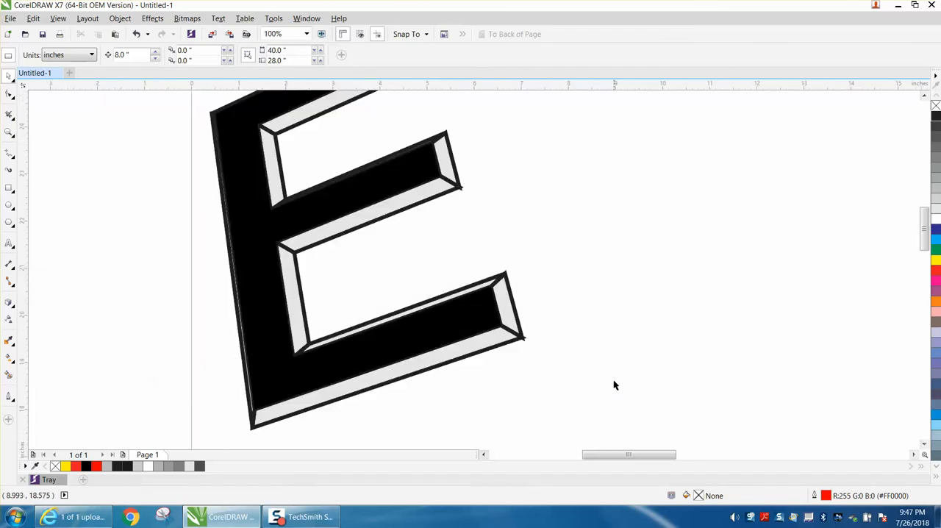
Move the black front face 8 inches right off the bevel and set the bevel group's outline width to 1.0 mm.
{"action": "left_click", "coordinate": [491, 316]}
{"action": "left_click_drag", "start_coordinate": [491, 316], "coordinate": [873, 318]}
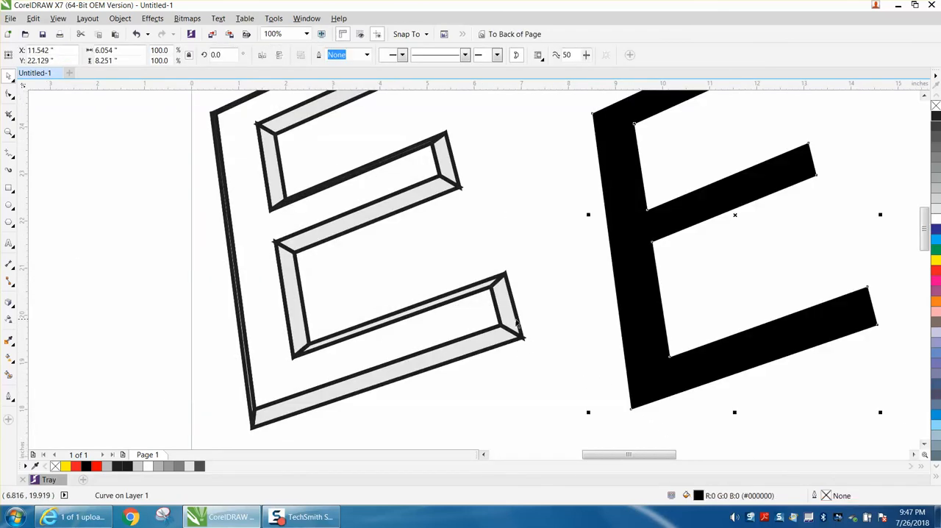
{"action": "left_click", "coordinate": [519, 323]}
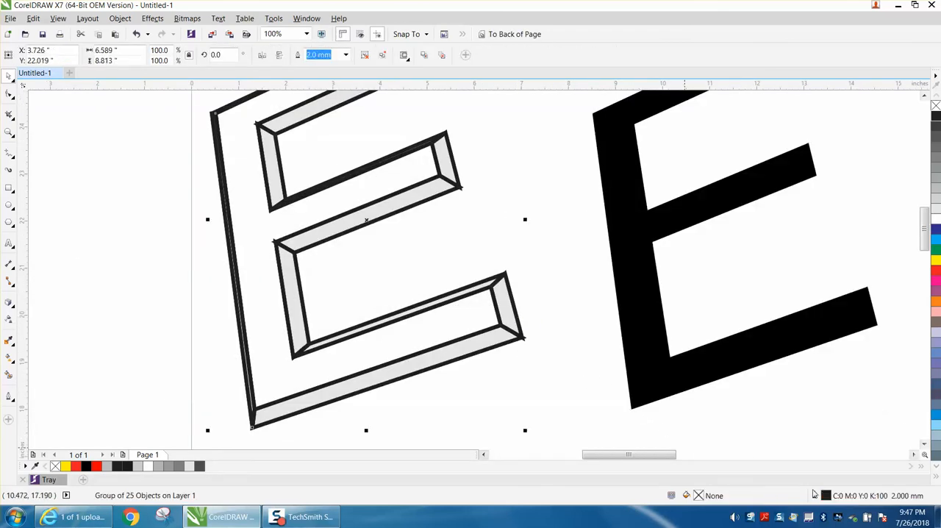
{"action": "double_click", "coordinate": [825, 495]}
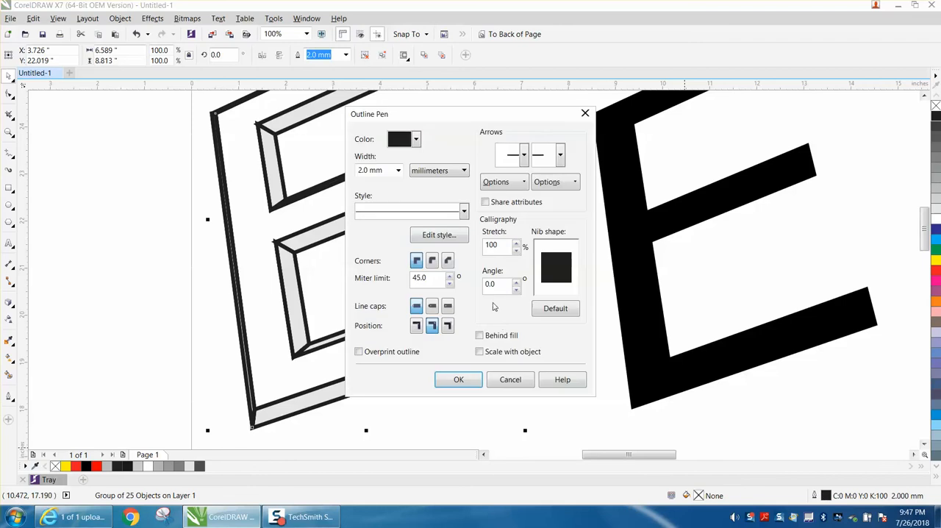
{"action": "left_click", "coordinate": [398, 170]}
{"action": "left_click", "coordinate": [368, 252]}
{"action": "left_click", "coordinate": [458, 380]}
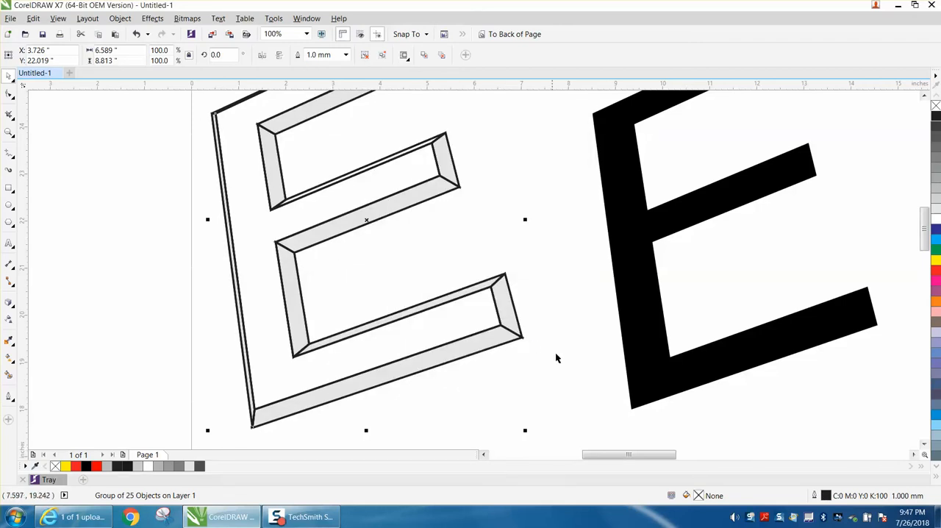
Move the black front face 8 inches left over the bevel and 8 inches up above it.
{"action": "left_click", "coordinate": [634, 347]}
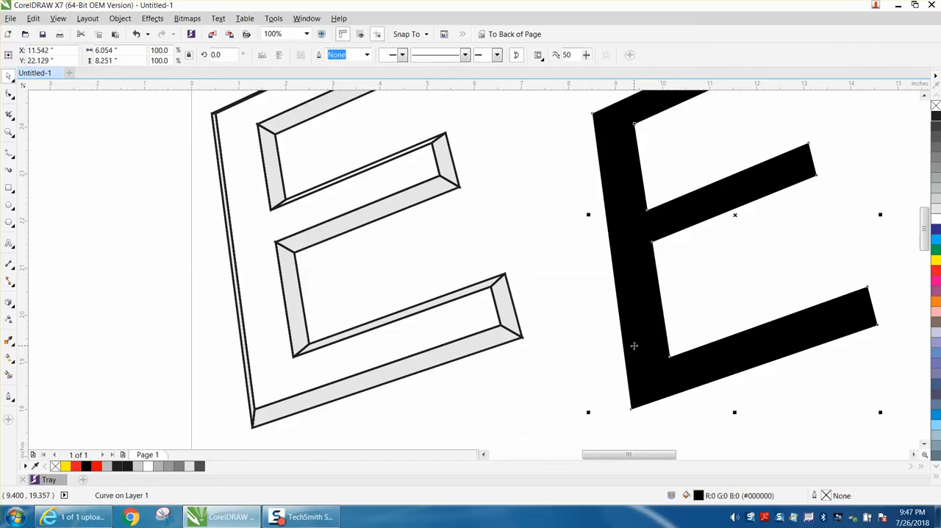
{"action": "key", "text": "Left"}
{"action": "scroll", "coordinate": [634, 346], "scroll_direction": "down", "scroll_amount": 2}
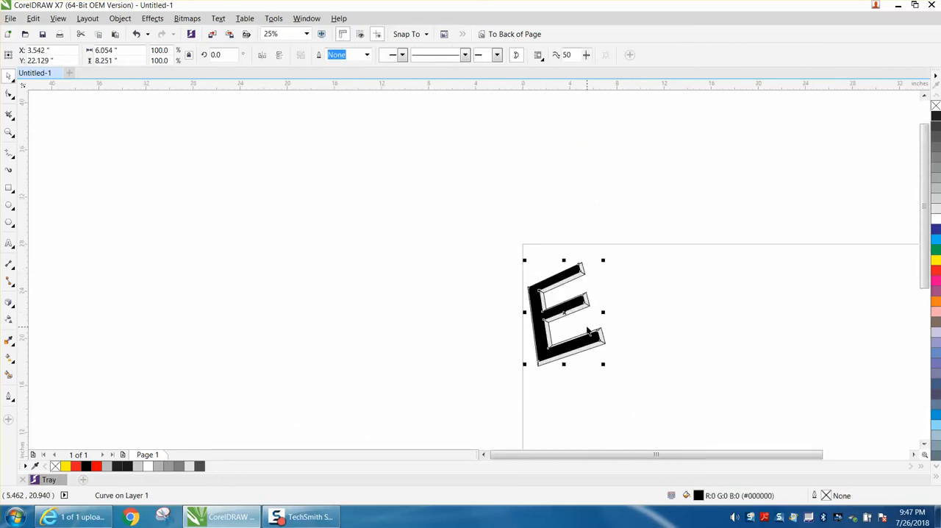
{"action": "key", "text": "Up"}
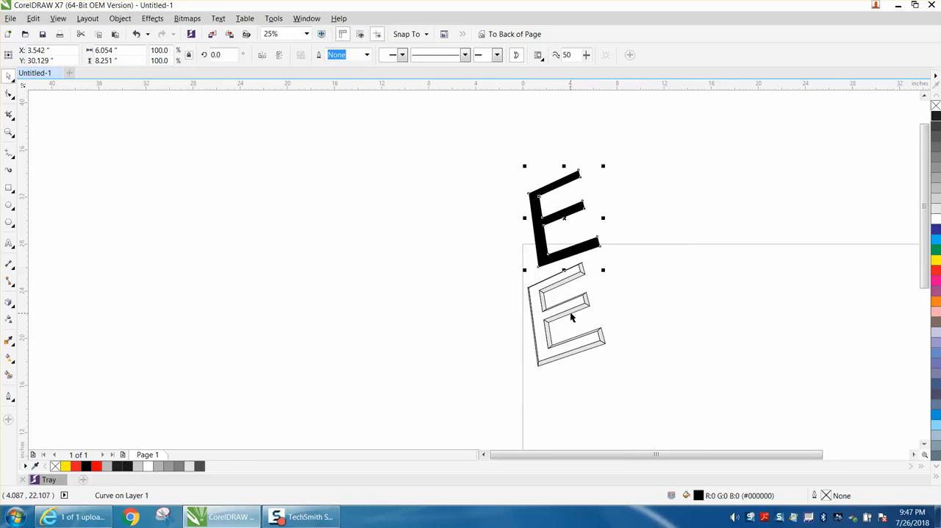
Move the outlined bevel group 8 inches left off the gray facets and raise the black front face another 8 inches.
{"action": "left_click", "coordinate": [570, 315]}
{"action": "key", "text": "Left"}
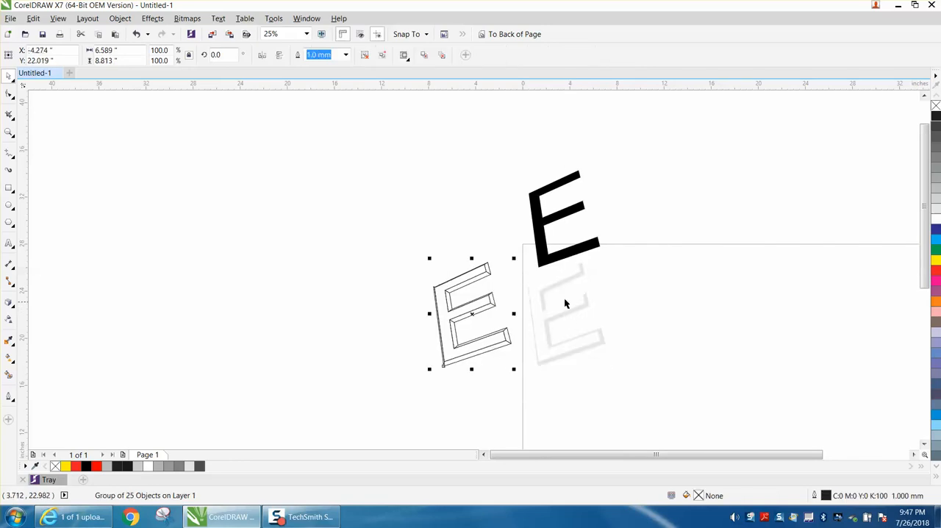
{"action": "left_click", "coordinate": [559, 283]}
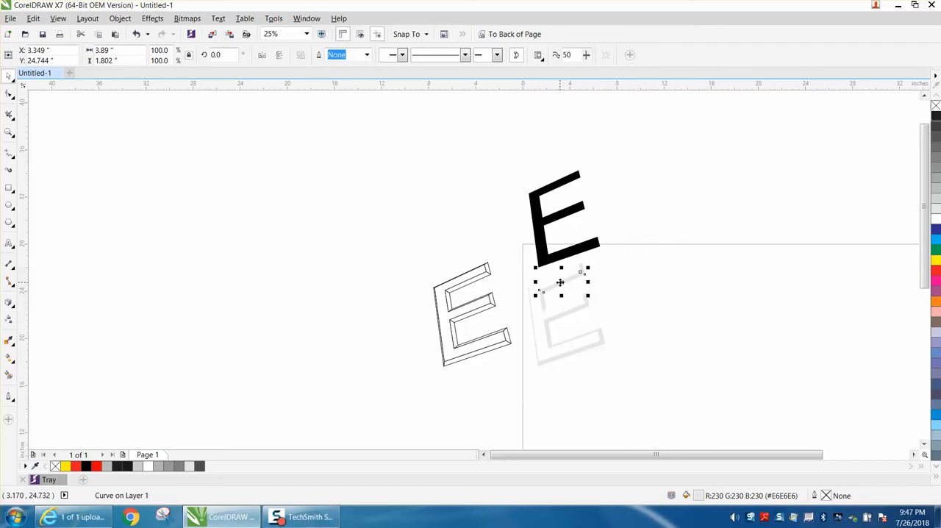
{"action": "left_click", "coordinate": [583, 250]}
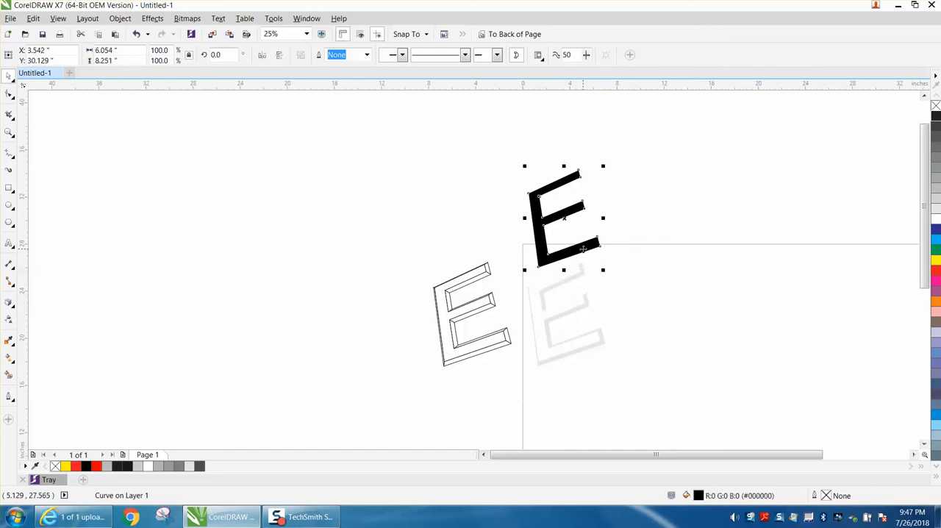
{"action": "key", "text": "Up"}
Group the loose light gray facets on the page and move them 16 inches left, beyond the outlined bevel.
{"action": "left_click_drag", "start_coordinate": [516, 243], "coordinate": [654, 377]}
{"action": "key", "text": "ctrl+g"}
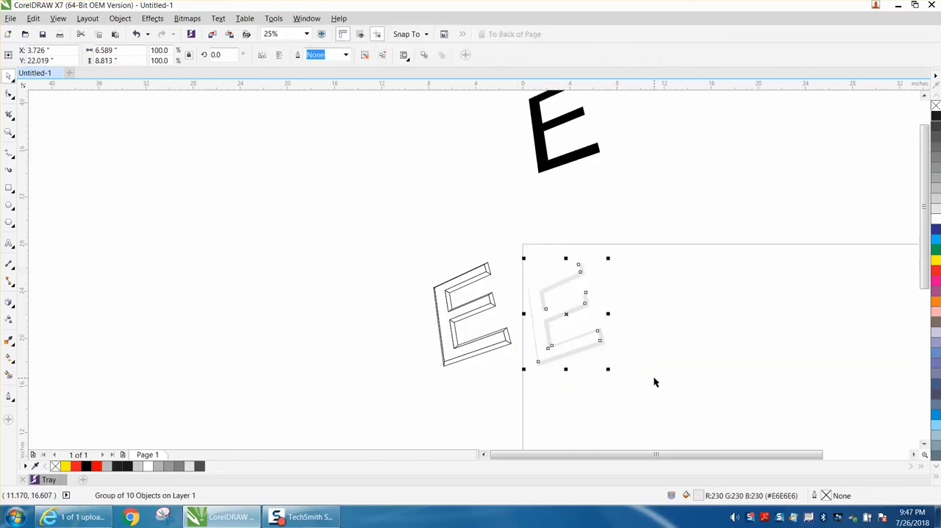
{"action": "key", "text": "Left"}
{"action": "key", "text": "Left"}
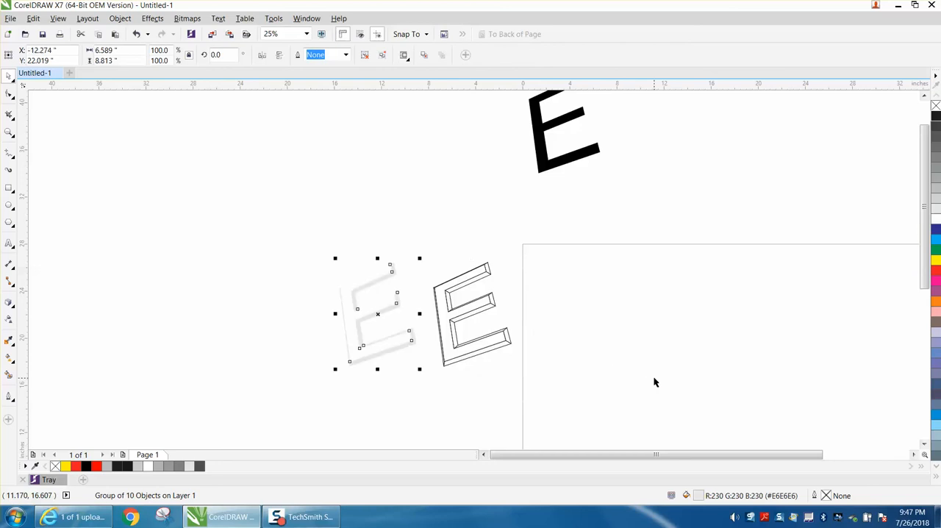
Move the black front face 16 inches down onto the page and deselect it.
{"action": "left_click", "coordinate": [575, 165]}
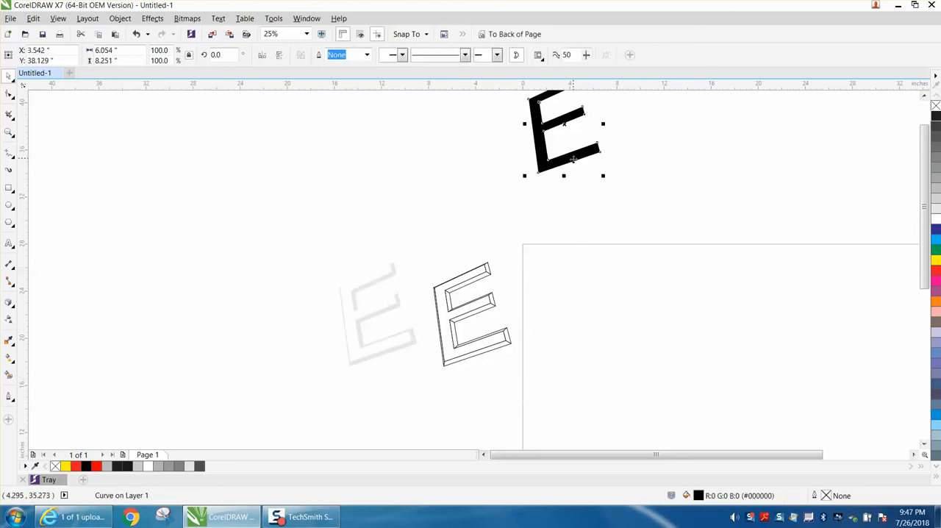
{"action": "key", "text": "Down"}
{"action": "key", "text": "Down"}
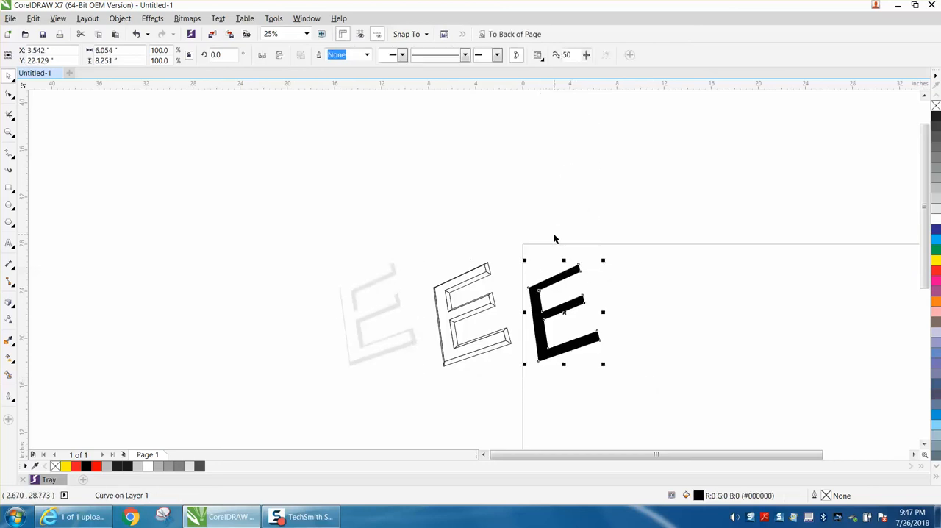
{"action": "left_click", "coordinate": [612, 234]}
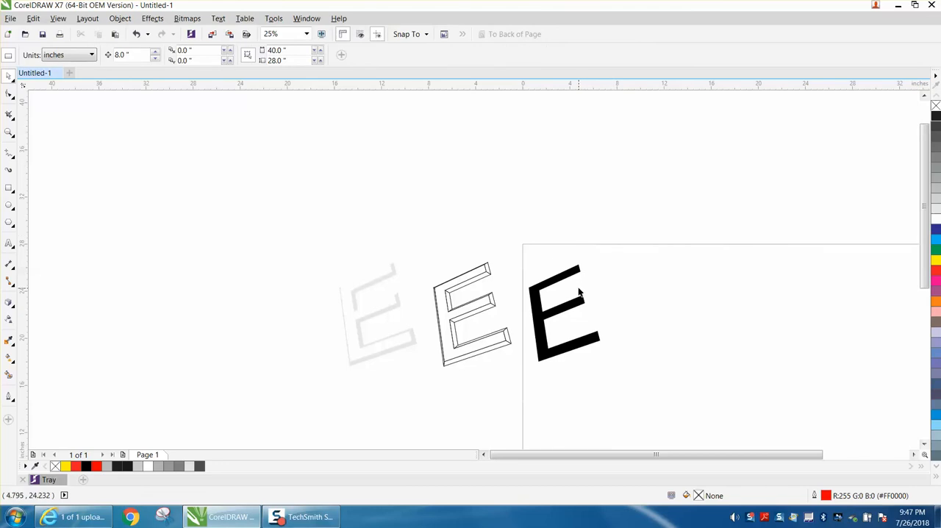
Move the outlined bevel group 8 inches right onto the black front face and inspect the fit.
{"action": "left_click", "coordinate": [489, 300]}
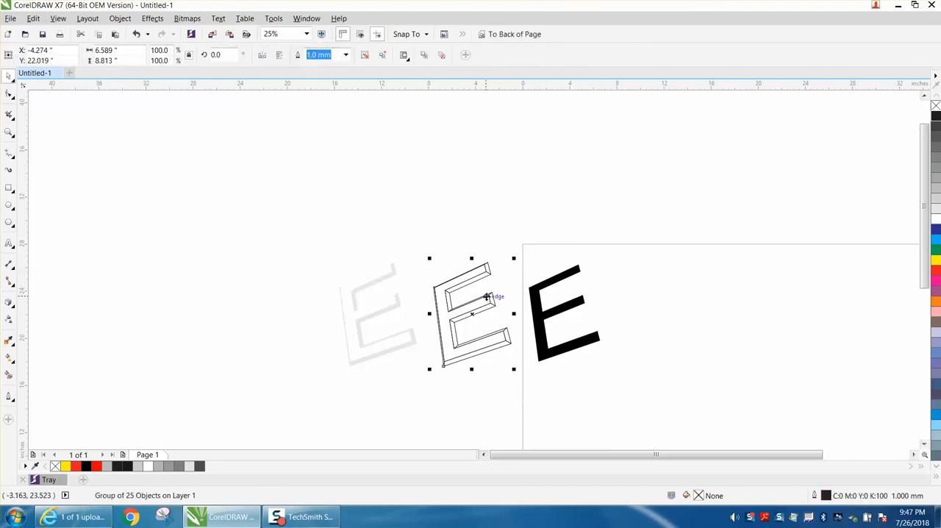
{"action": "left_click_drag", "start_coordinate": [494, 300], "coordinate": [589, 300]}
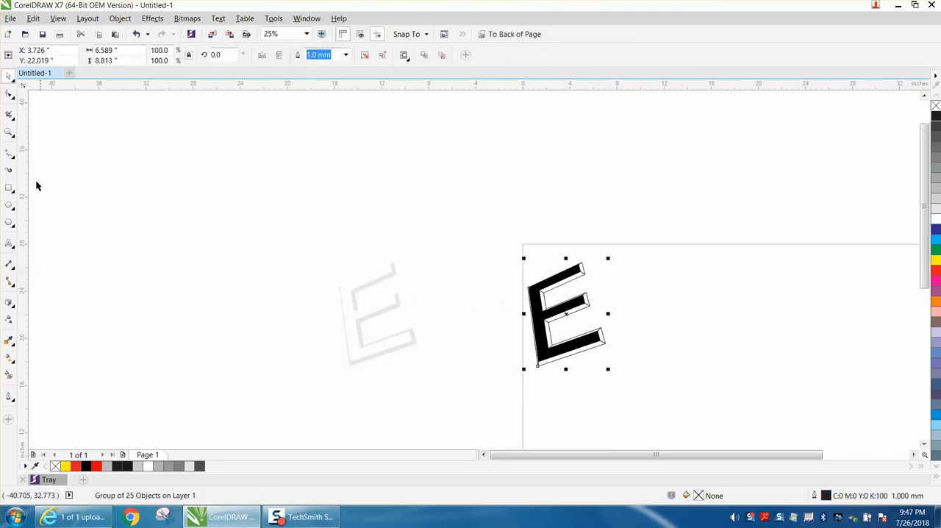
{"action": "left_click", "coordinate": [9, 134]}
{"action": "left_click_drag", "start_coordinate": [466, 237], "coordinate": [672, 389]}
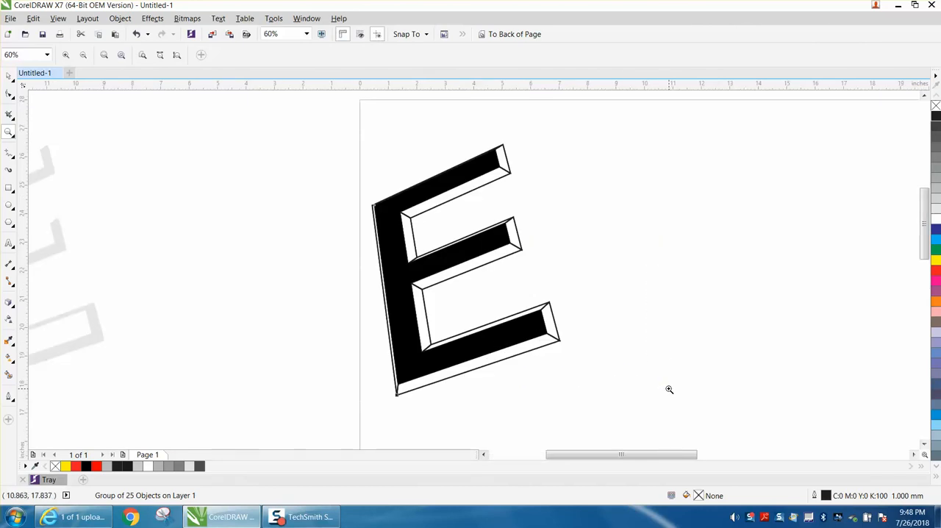
{"action": "scroll", "coordinate": [650, 380], "scroll_direction": "down", "scroll_amount": 2}
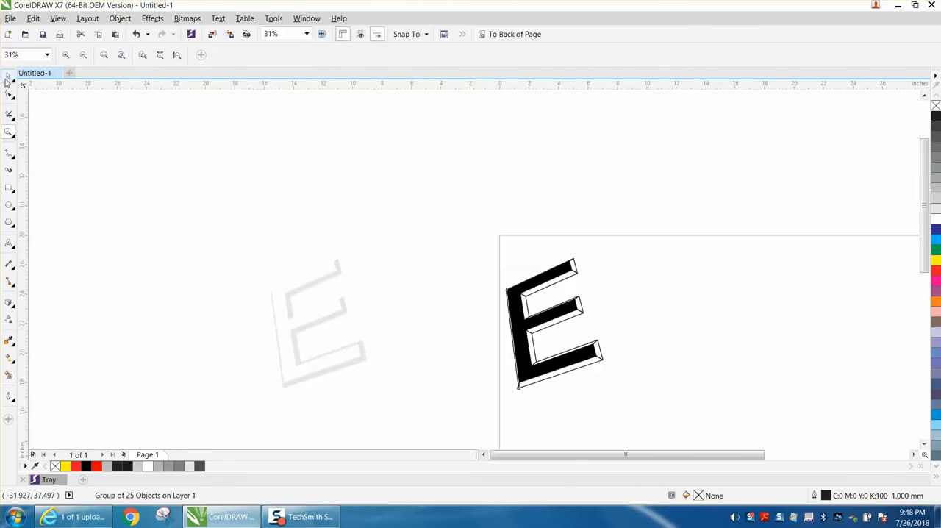
Select the black front face together with the outlined bevel group and move both 16 inches up above the page.
{"action": "left_click", "coordinate": [7, 78]}
{"action": "left_click_drag", "start_coordinate": [473, 263], "coordinate": [619, 385]}
{"action": "left_click_drag", "start_coordinate": [479, 227], "coordinate": [677, 401]}
{"action": "key", "text": "Up"}
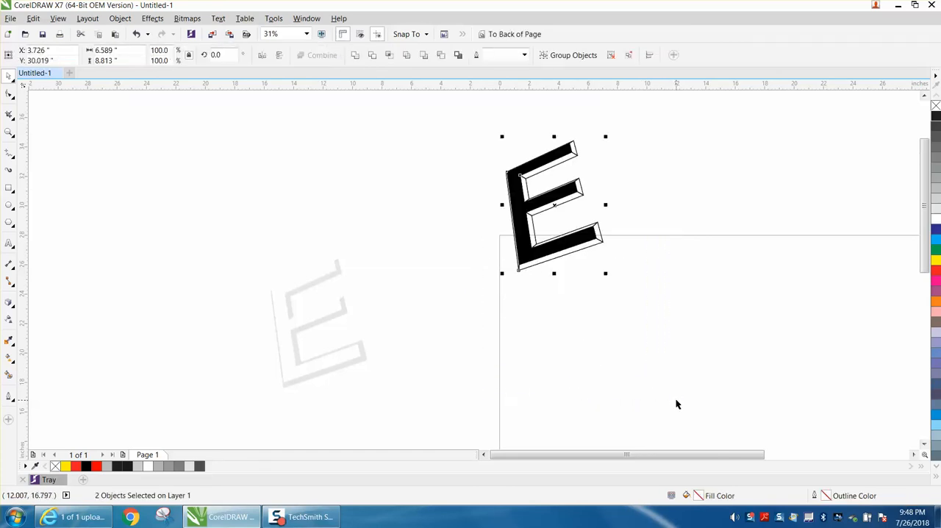
{"action": "key", "text": "Up"}
Move the light gray facet group 16 inches right onto the page and view it close up.
{"action": "left_click", "coordinate": [341, 309]}
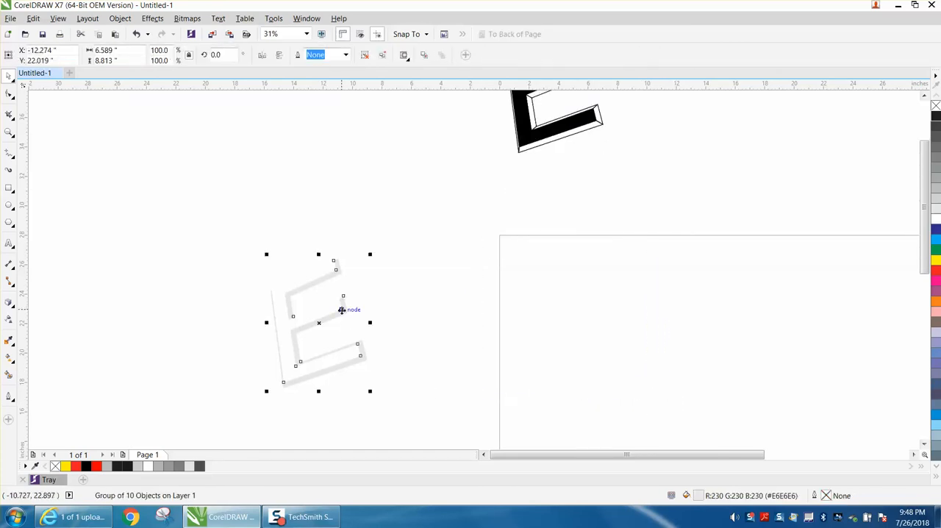
{"action": "key", "text": "Right"}
{"action": "key", "text": "Right"}
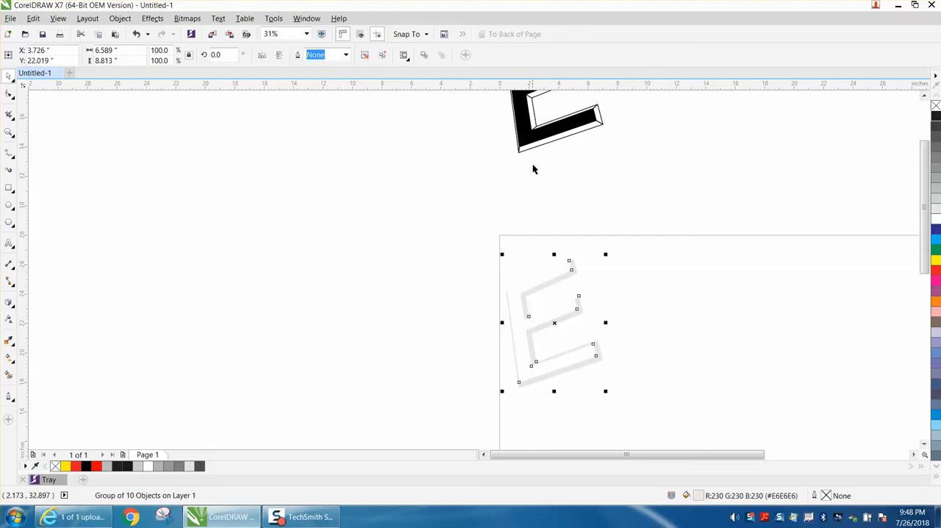
{"action": "left_click", "coordinate": [9, 132]}
{"action": "left_click_drag", "start_coordinate": [478, 247], "coordinate": [705, 422]}
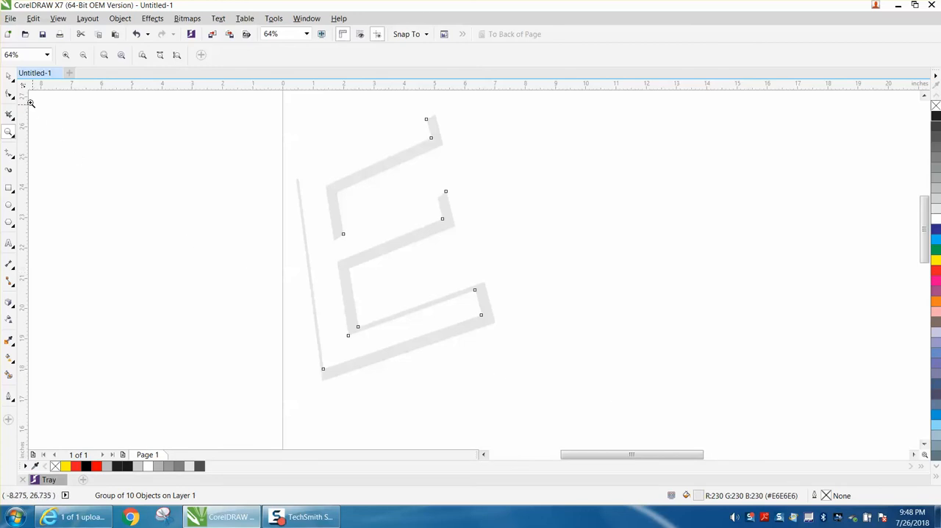
Move the black face and outlined bevel 16 inches down onto the gray facets and inspect the assembled E.
{"action": "left_click", "coordinate": [9, 76]}
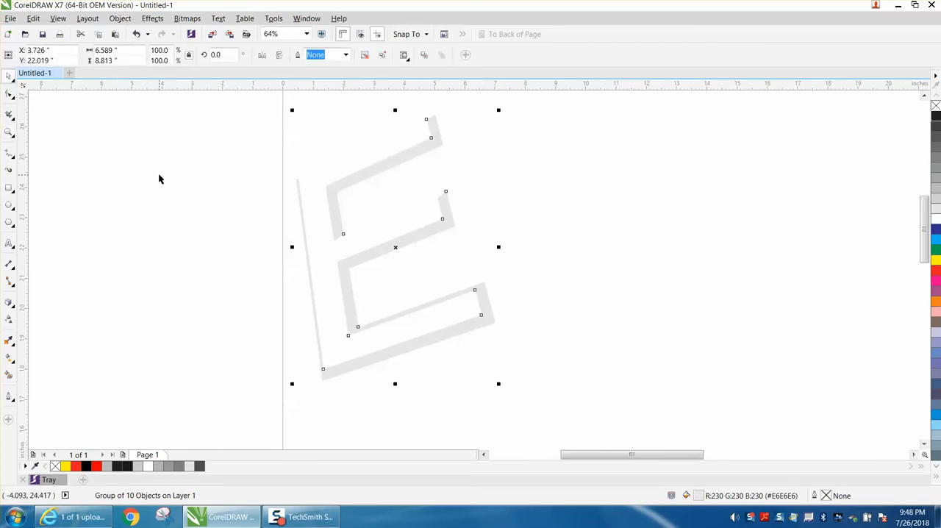
{"action": "scroll", "coordinate": [158, 173], "scroll_direction": "down", "scroll_amount": 2}
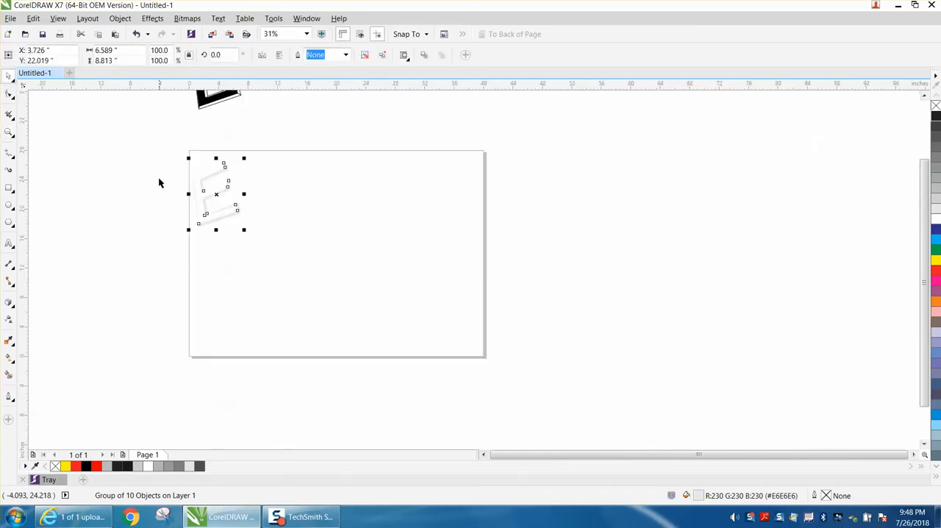
{"action": "scroll", "coordinate": [158, 176], "scroll_direction": "down", "scroll_amount": 1}
{"action": "left_click_drag", "start_coordinate": [161, 105], "coordinate": [250, 178]}
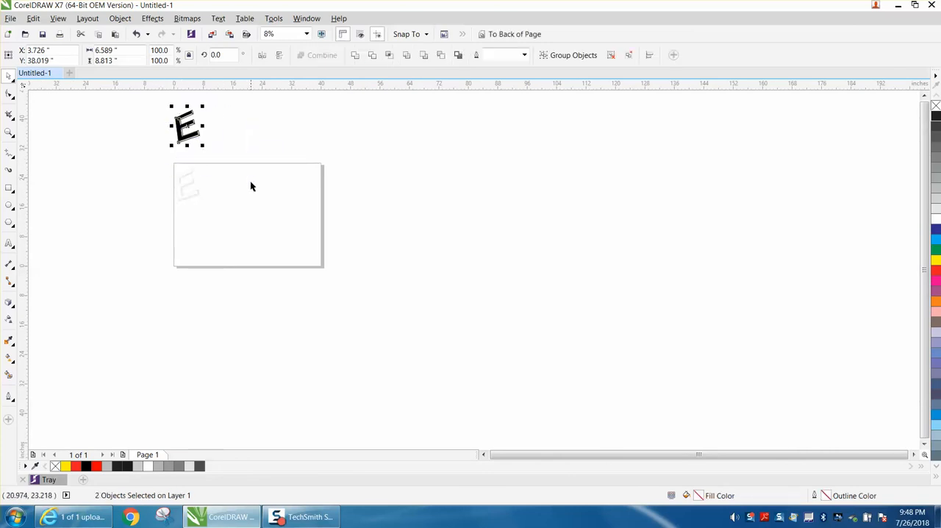
{"action": "key", "text": "Down"}
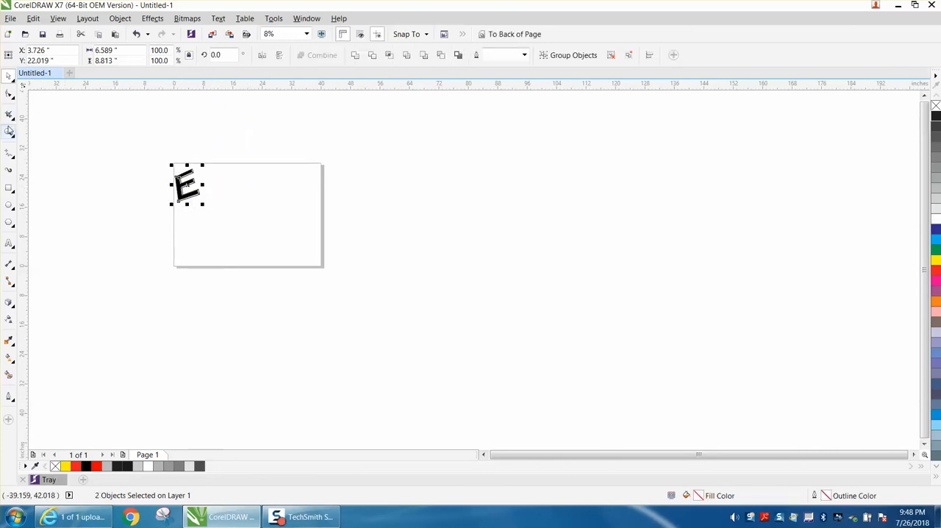
{"action": "left_click", "coordinate": [8, 132]}
{"action": "left_click_drag", "start_coordinate": [150, 159], "coordinate": [223, 219]}
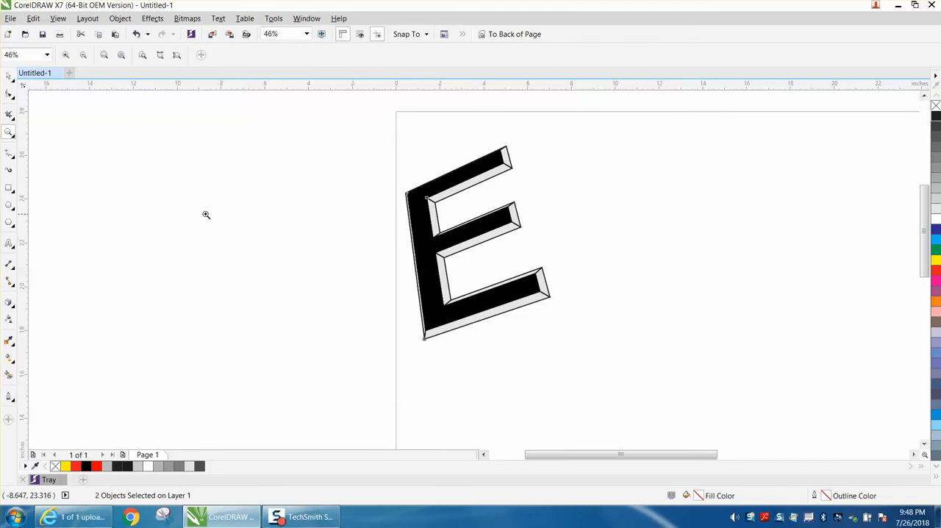